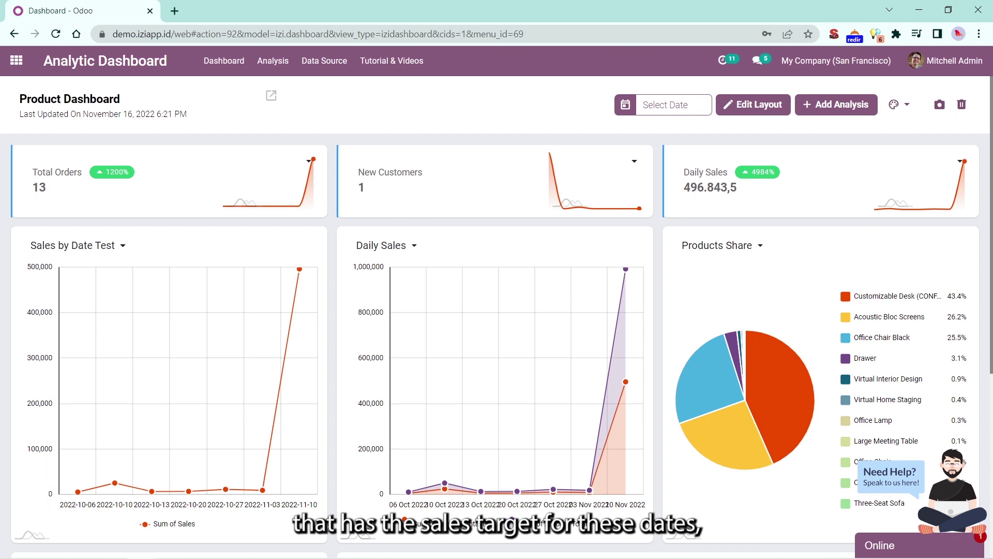
# Open the Sales Target workbook in Excel and check the total of Target values B2:B8.
pyautogui.click(336, 551)
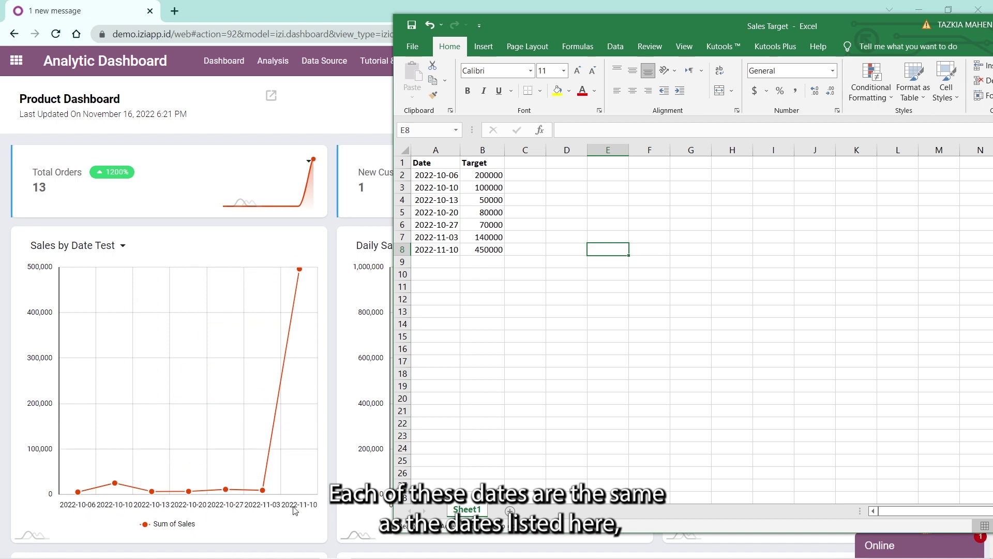
pyautogui.moveTo(493, 176); pyautogui.dragTo(490, 251)
pyautogui.click(583, 224)
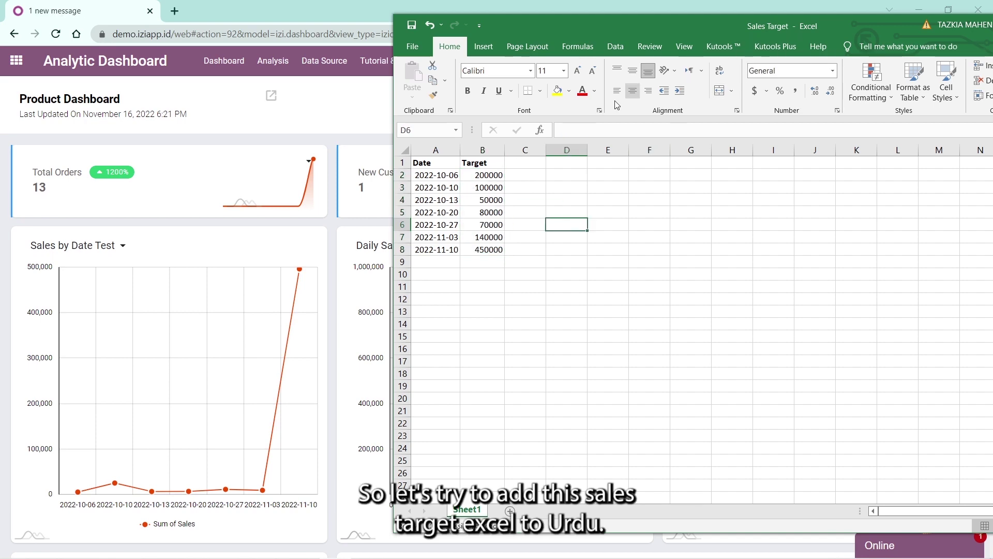
# Create a Stored table 'Sales with Target Test' under Data Source > Tables, using the Odoo data source.
pyautogui.click(282, 180)
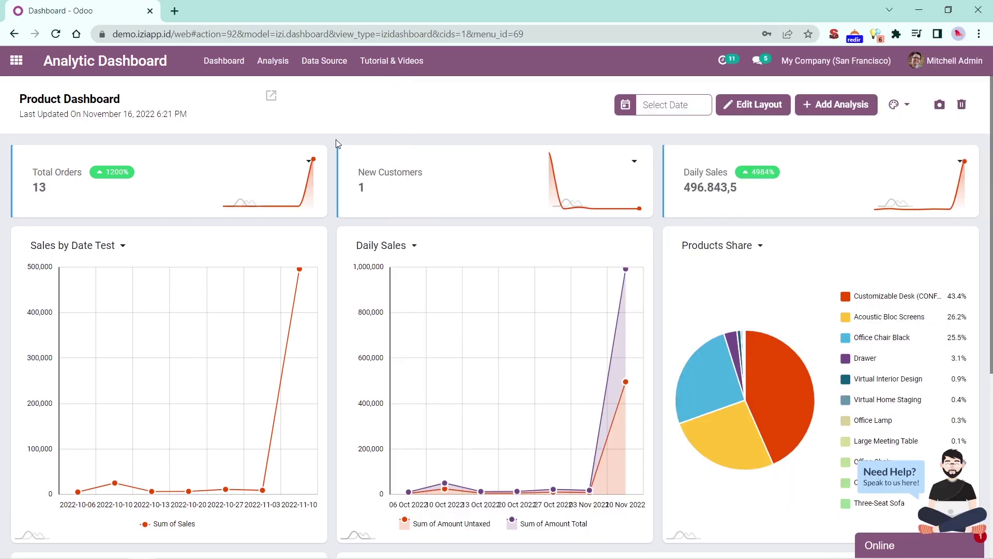
pyautogui.click(325, 67)
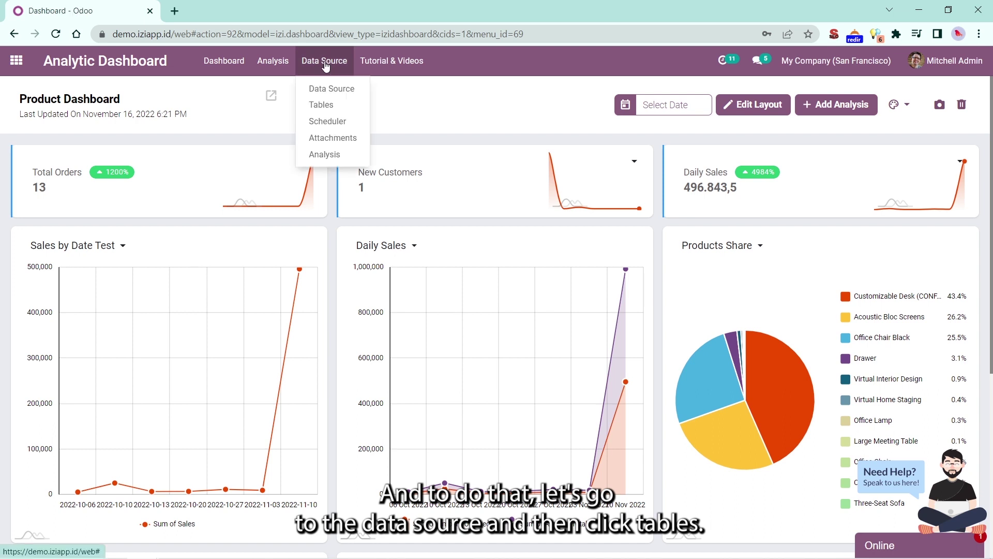
pyautogui.click(327, 109)
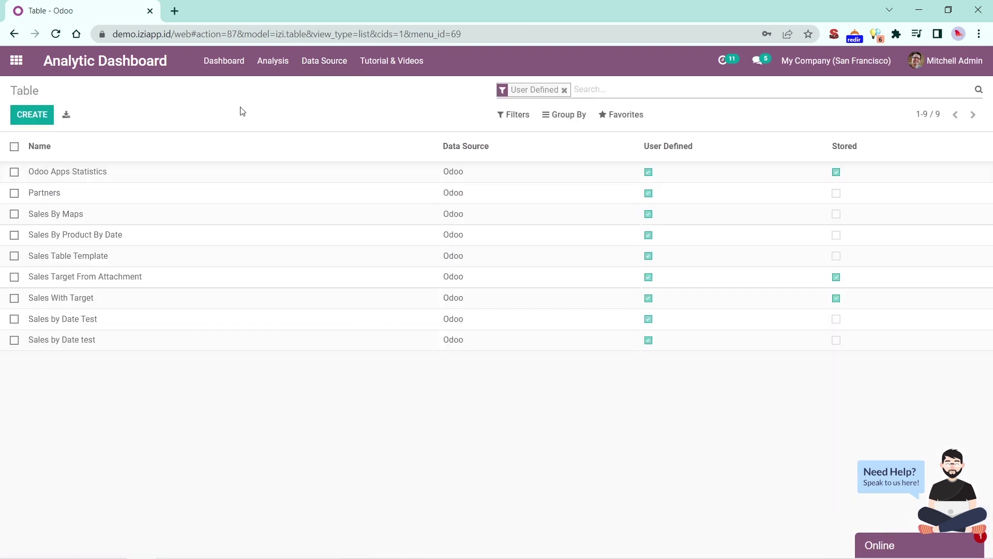
pyautogui.click(32, 114)
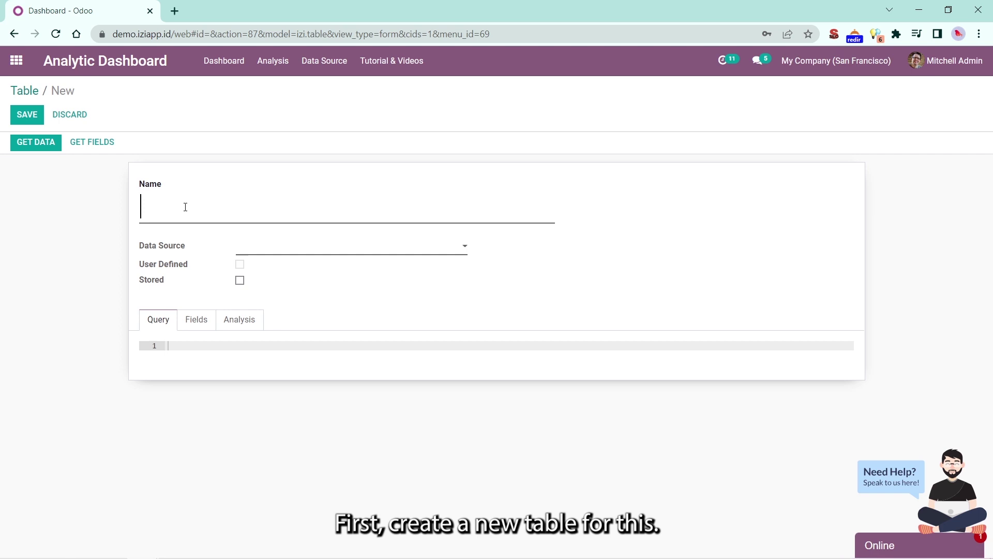
pyautogui.write('S')
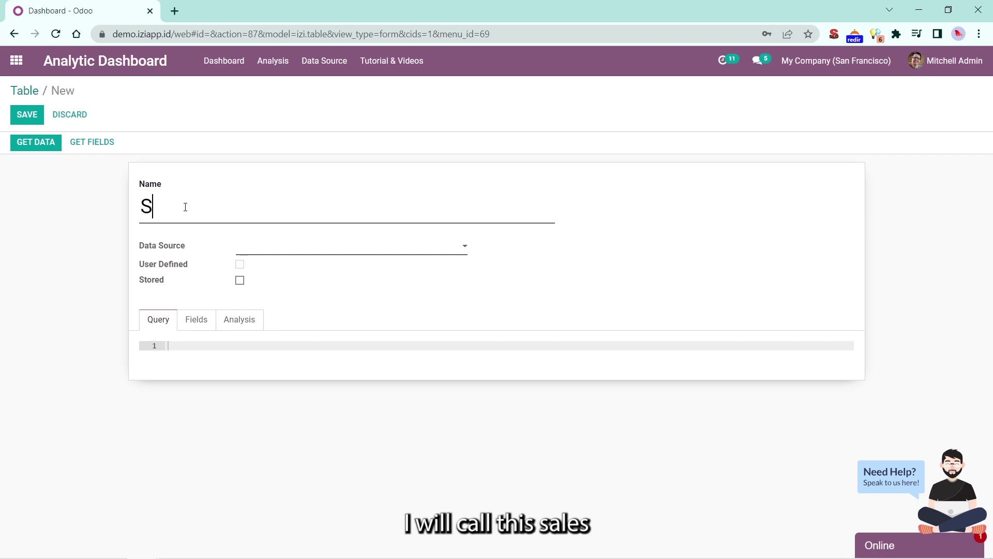
pyautogui.write('ales Wit')
pyautogui.press('BackSpace')
pyautogui.press('BackSpace')
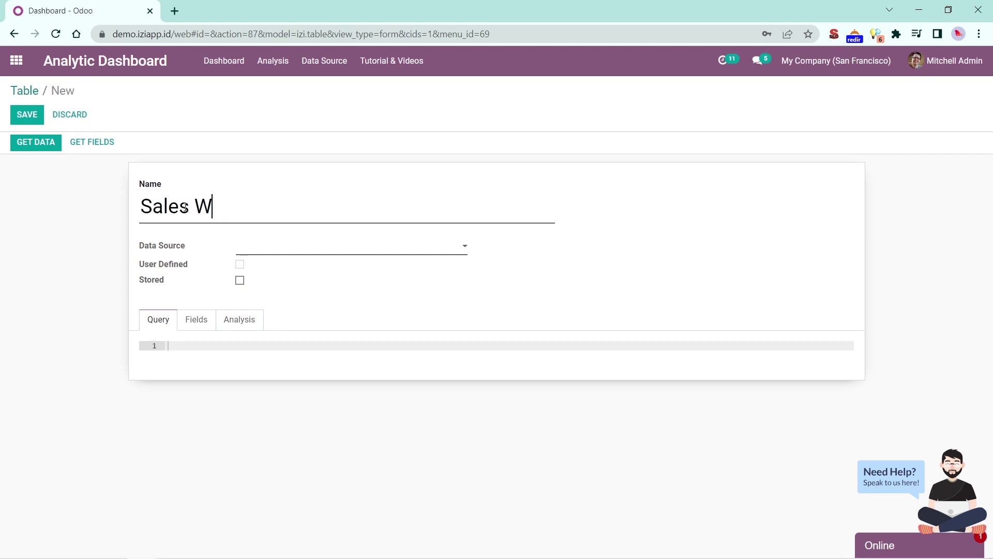
pyautogui.press('BackSpace')
pyautogui.write('with Target ')
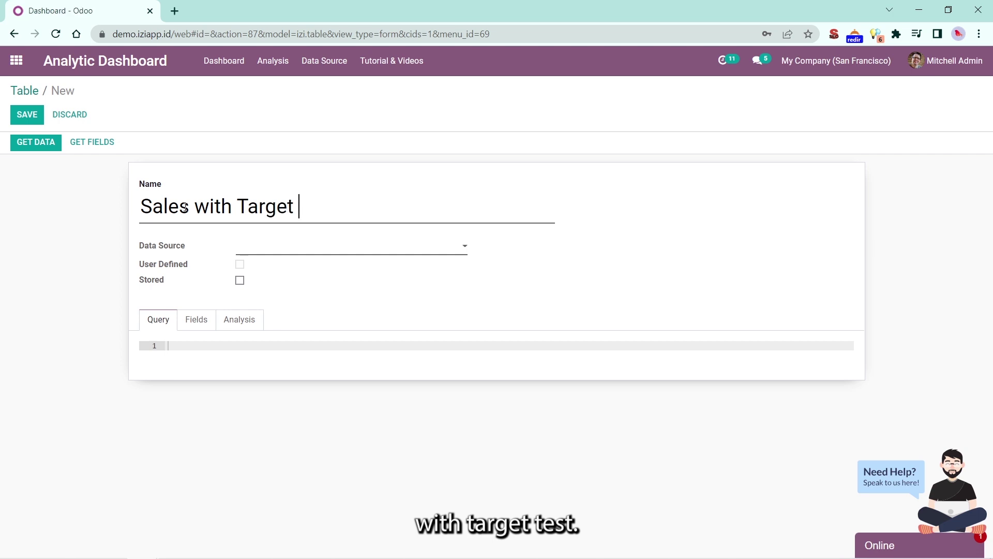
pyautogui.write('Test')
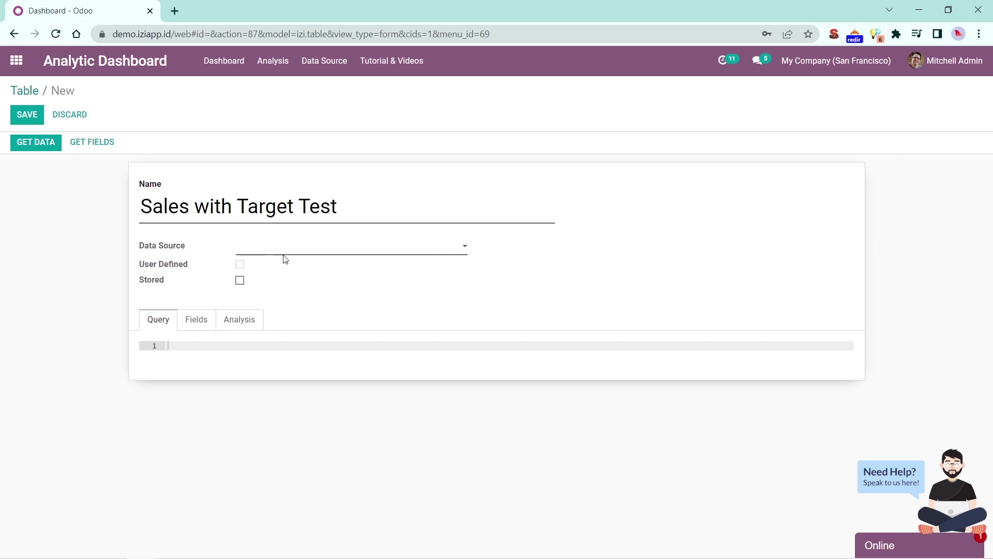
pyautogui.click(368, 273)
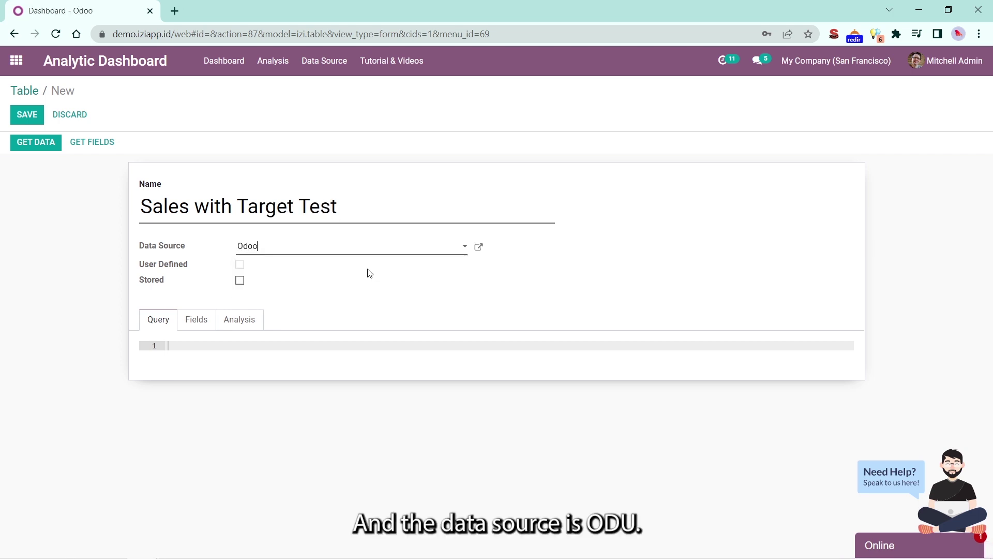
pyautogui.click(241, 281)
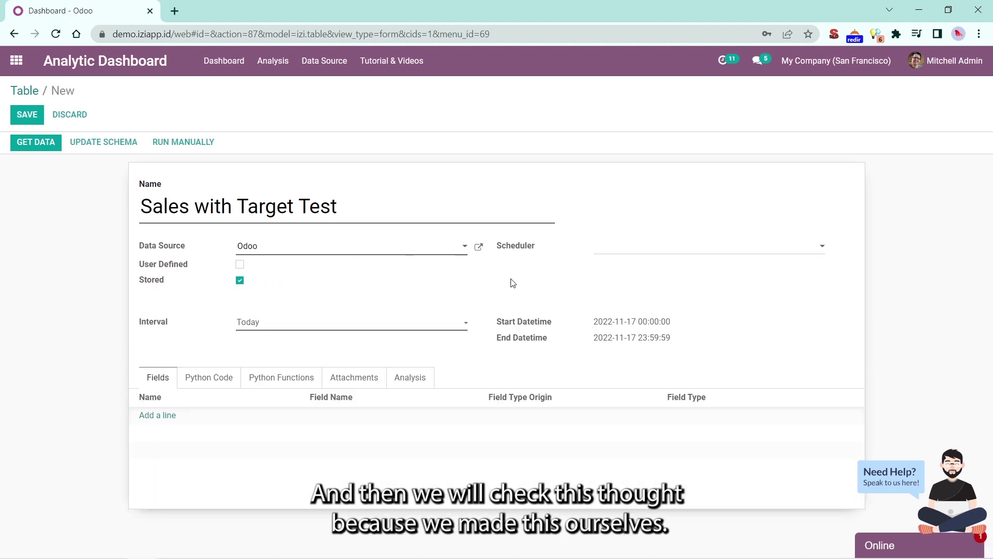
# Add the fields date (date type), sales (float8) and target (float8) to the table.
pyautogui.click(171, 416)
pyautogui.write('date')
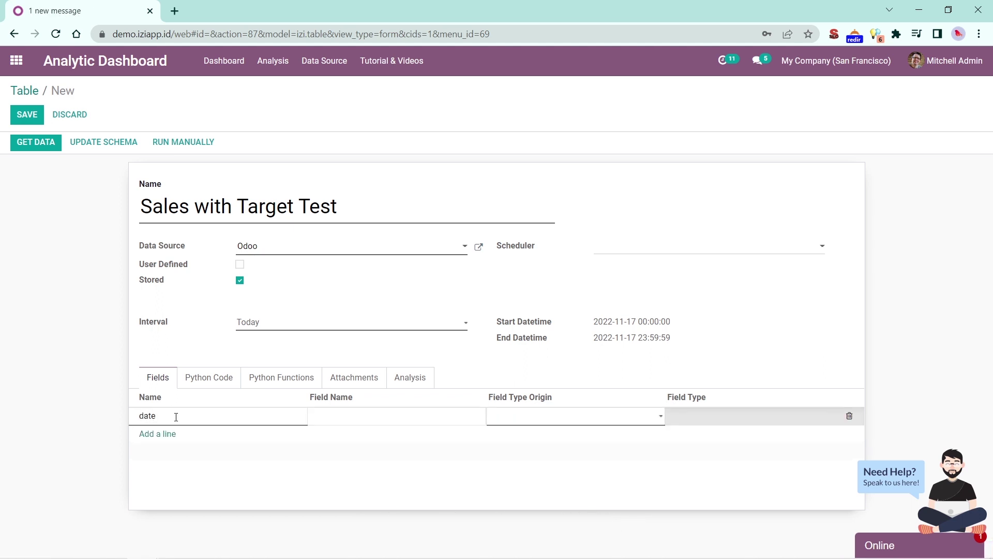
pyautogui.click(538, 423)
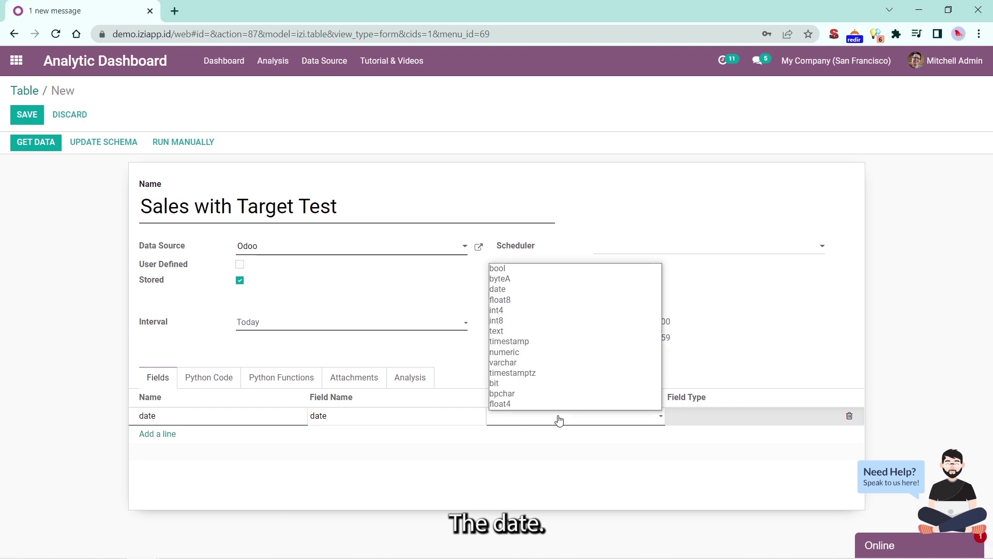
pyautogui.click(564, 294)
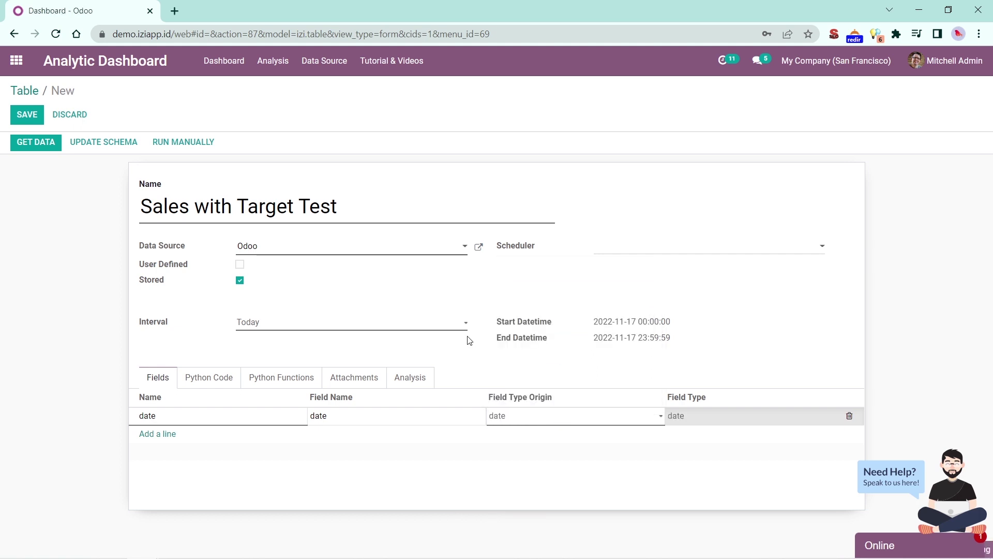
pyautogui.click(147, 437)
pyautogui.click(146, 434)
pyautogui.write('sales')
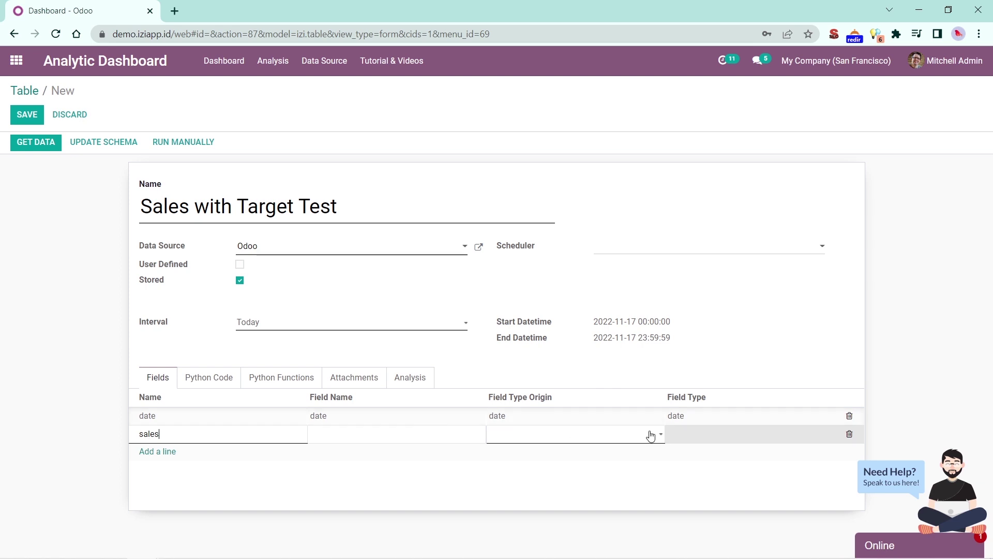
pyautogui.click(650, 435)
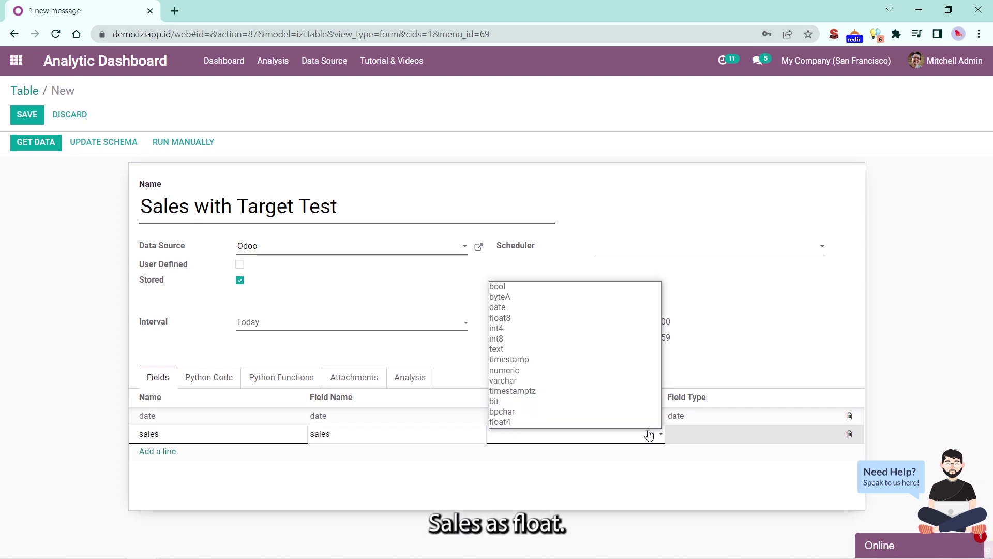
pyautogui.click(568, 326)
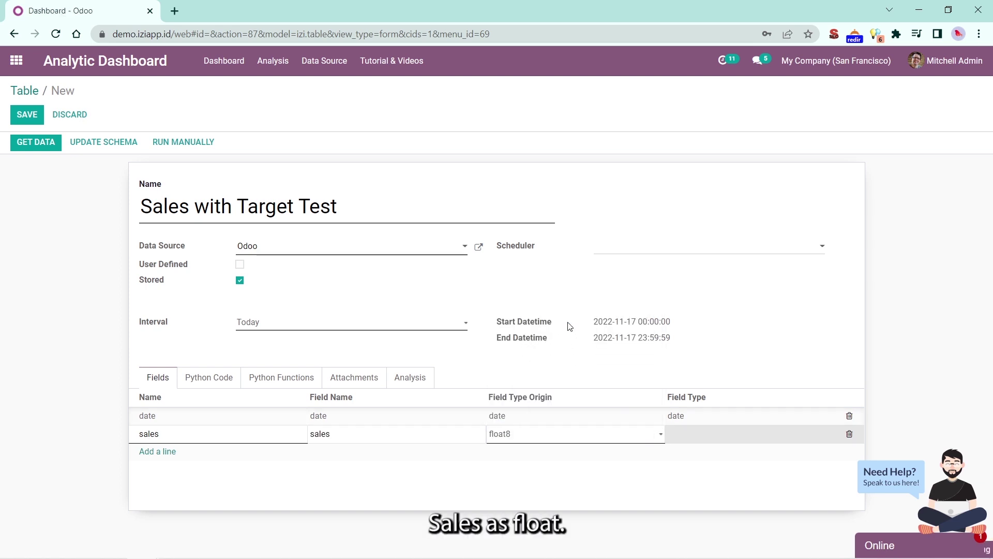
pyautogui.click(163, 451)
pyautogui.write('target')
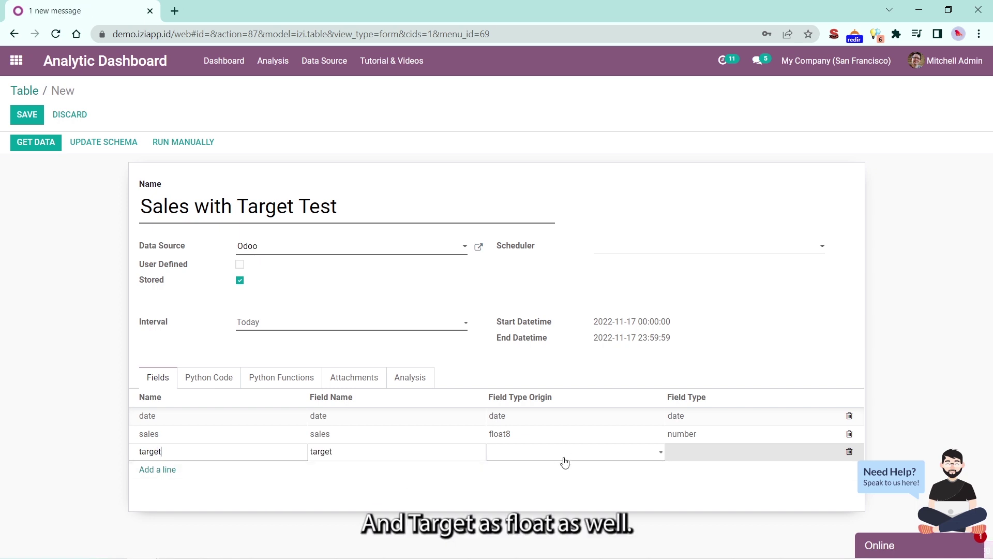
pyautogui.click(565, 463)
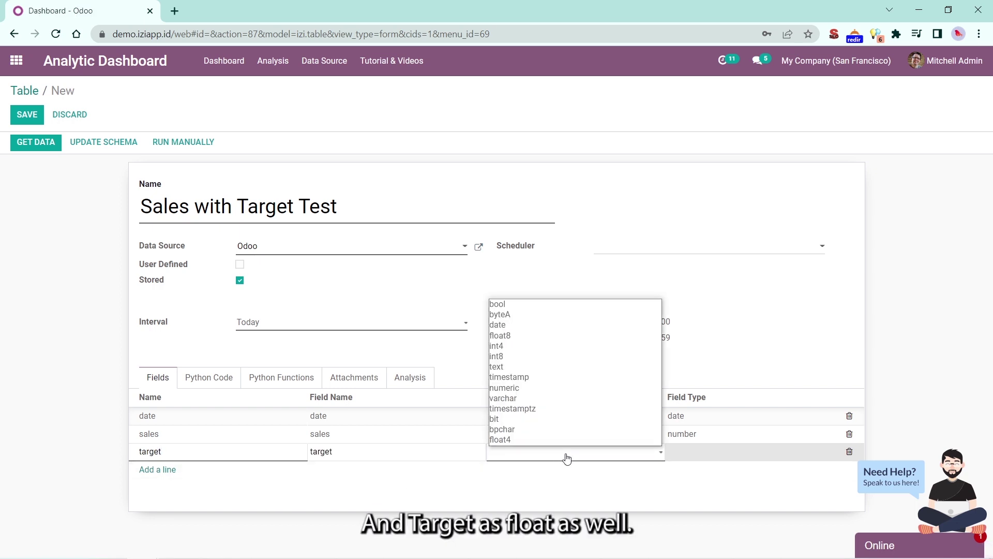
pyautogui.click(567, 343)
pyautogui.click(764, 344)
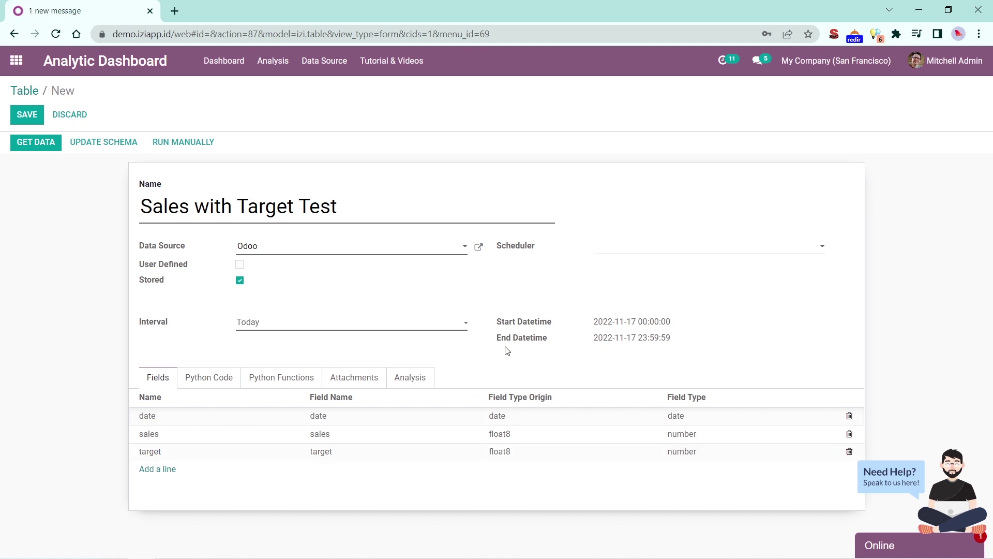
# Attach the Sales Target.xlsx file to the table and save it.
pyautogui.click(345, 384)
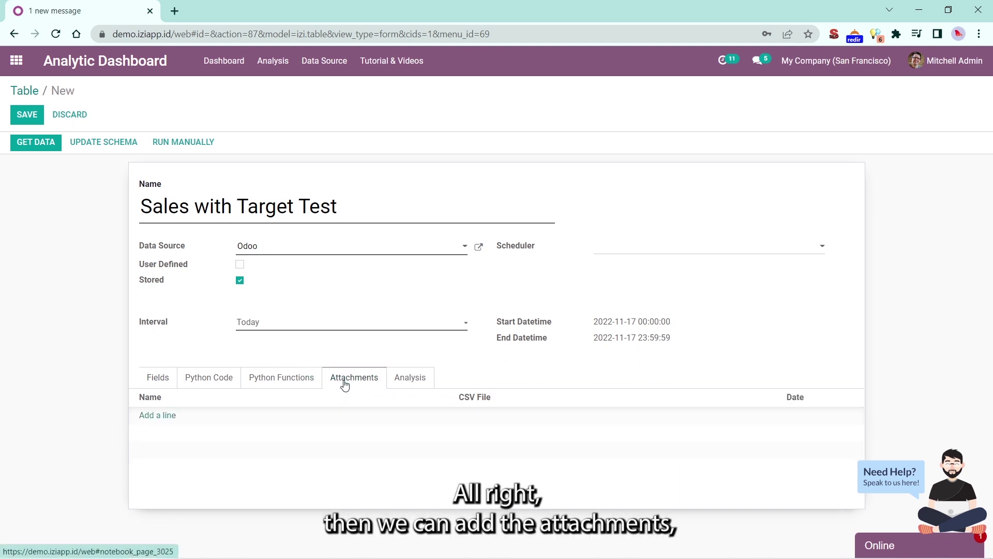
pyautogui.click(158, 416)
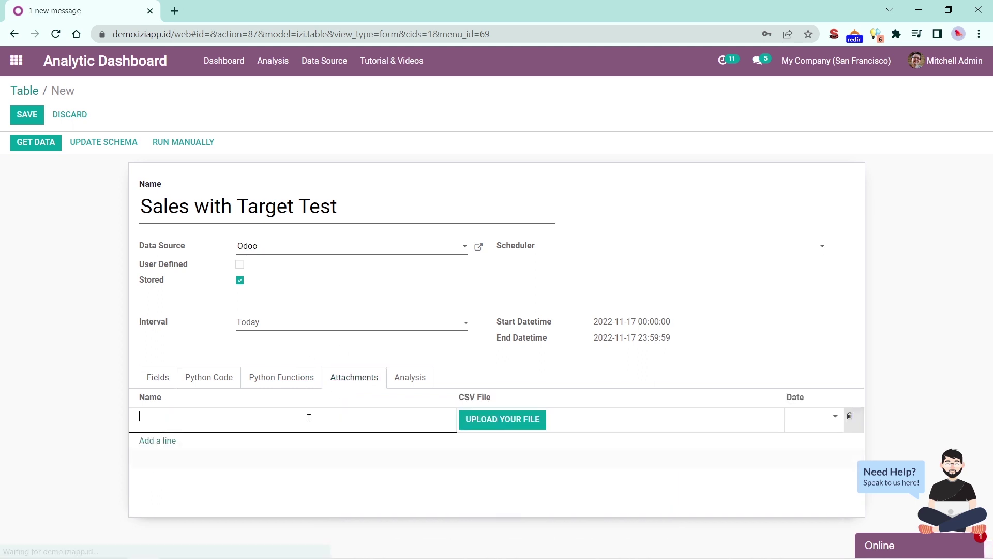
pyautogui.click(511, 425)
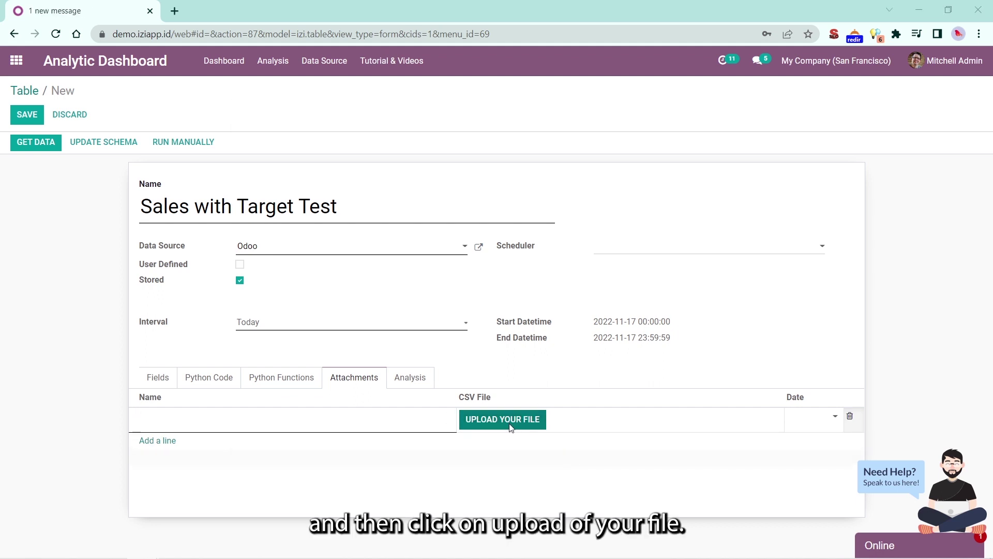
pyautogui.click(376, 201)
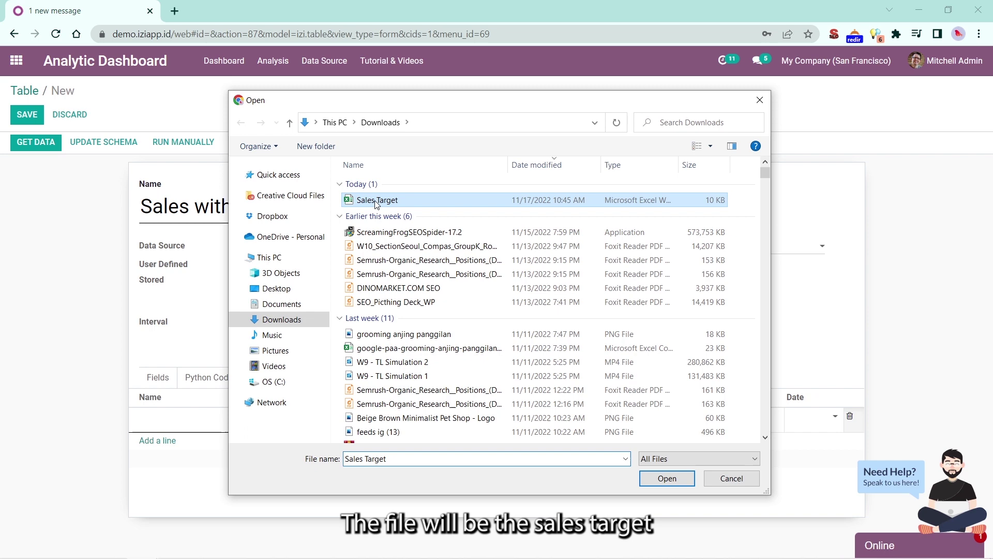
pyautogui.click(683, 481)
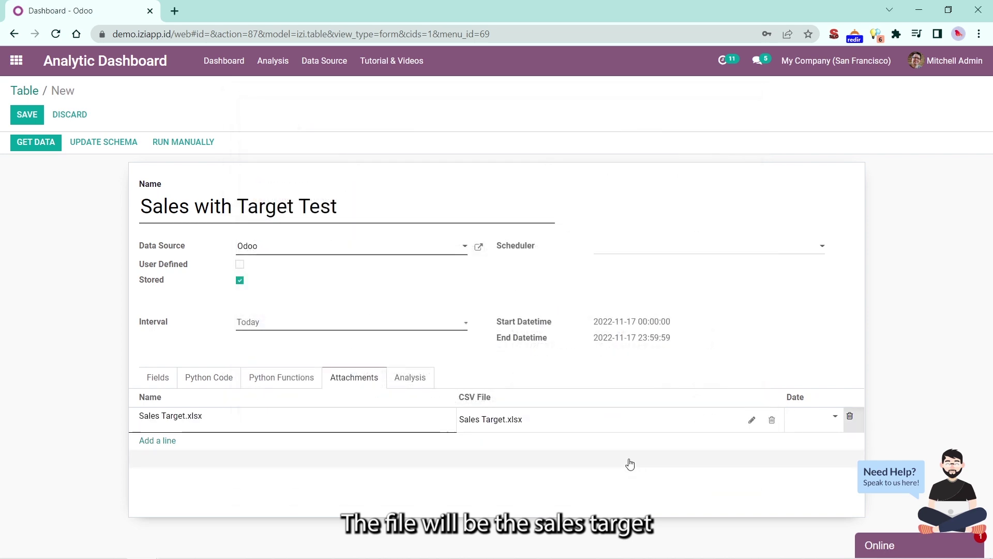
pyautogui.click(19, 116)
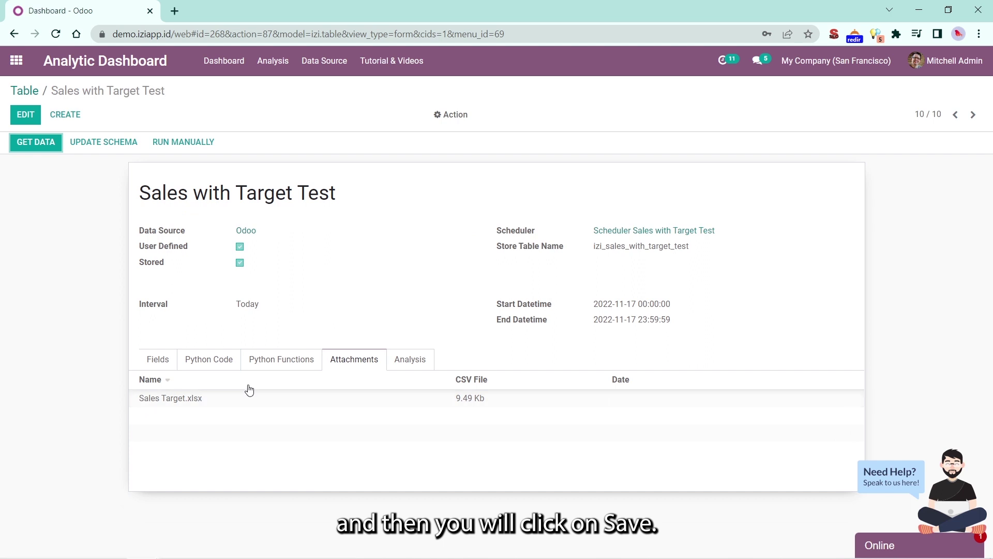
# Edit the table, review its date, sales and target fields, and update the schema.
pyautogui.click(205, 362)
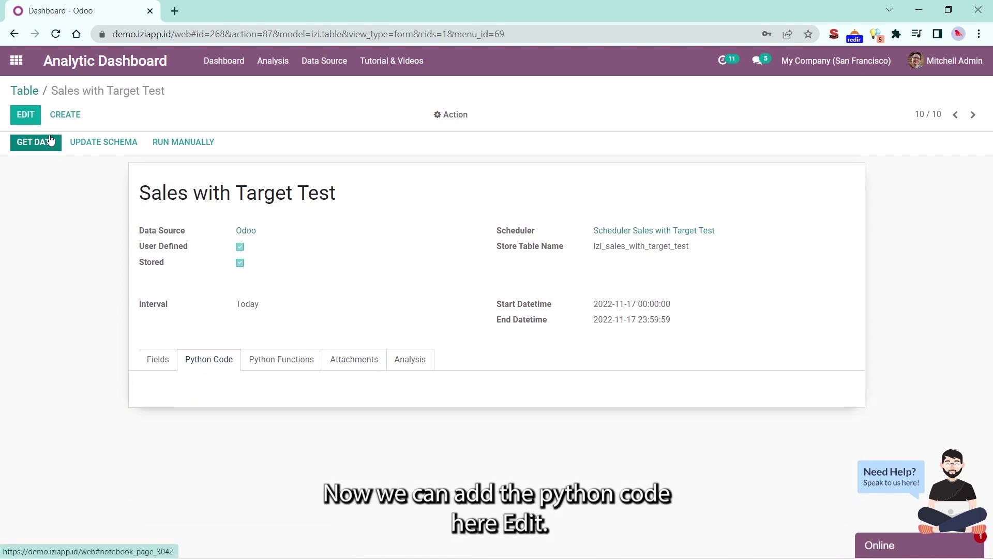
pyautogui.click(26, 116)
pyautogui.click(205, 402)
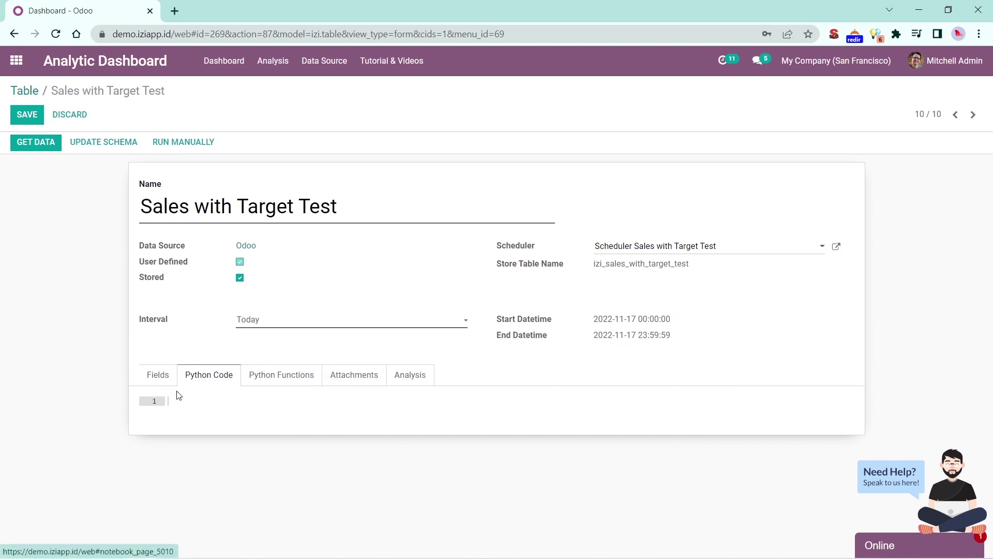
pyautogui.click(155, 378)
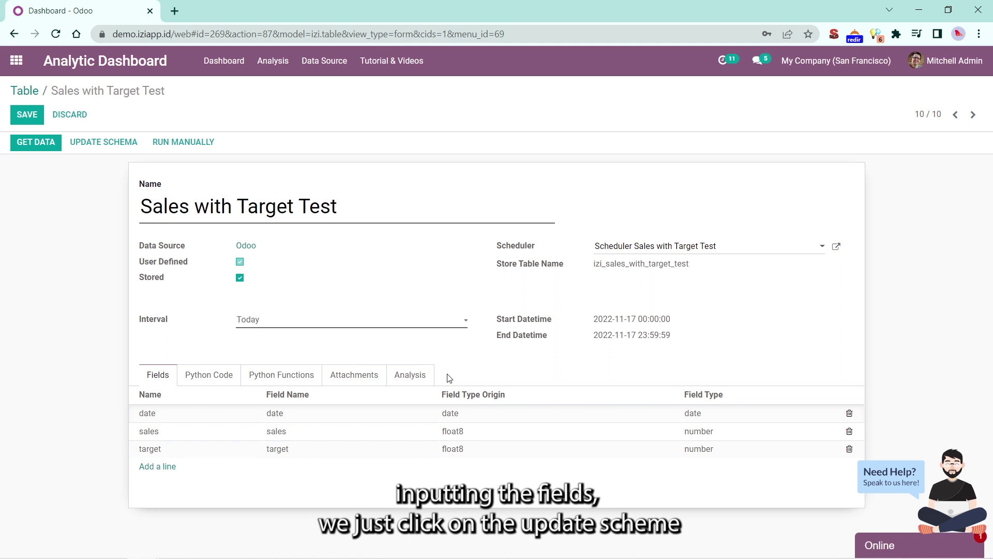
pyautogui.click(106, 144)
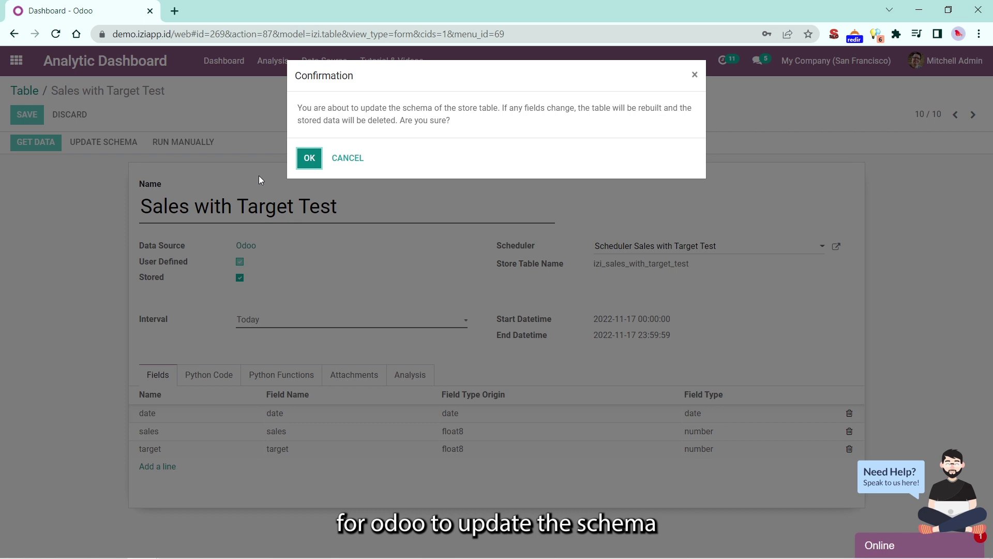
pyautogui.press('Return')
# Paste the prepared Python code, save the table and run it manually.
pyautogui.click(227, 379)
pyautogui.click(243, 403)
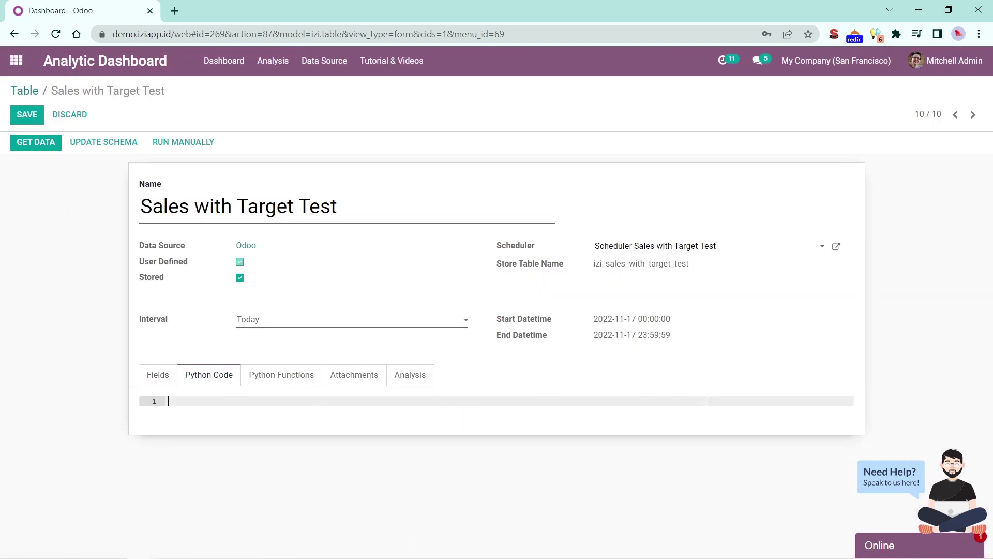
pyautogui.hotkey('ctrl', 'v')
pyautogui.scroll(-3, 543, 412)
pyautogui.scroll(-1, 499, 426)
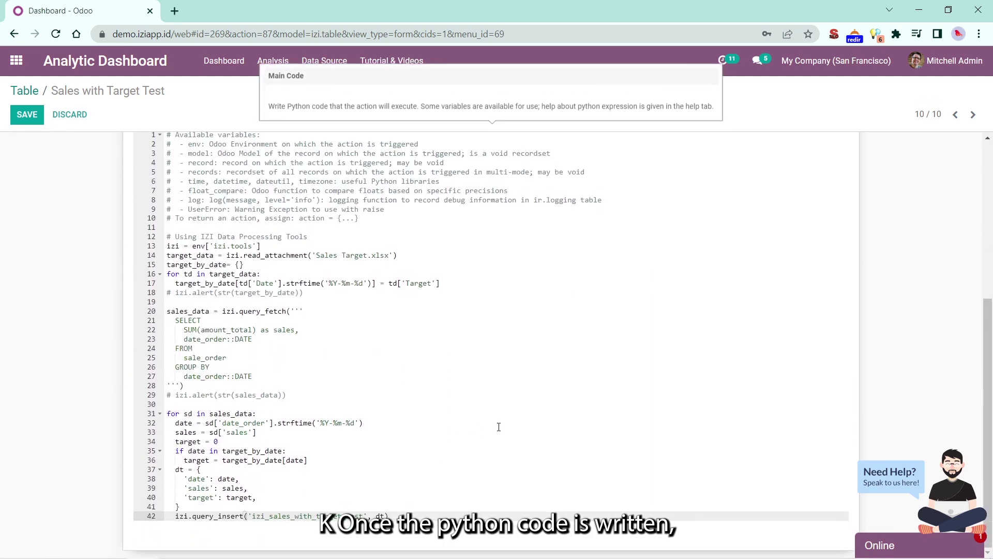
pyautogui.scroll(2, 499, 425)
pyautogui.scroll(2, 502, 425)
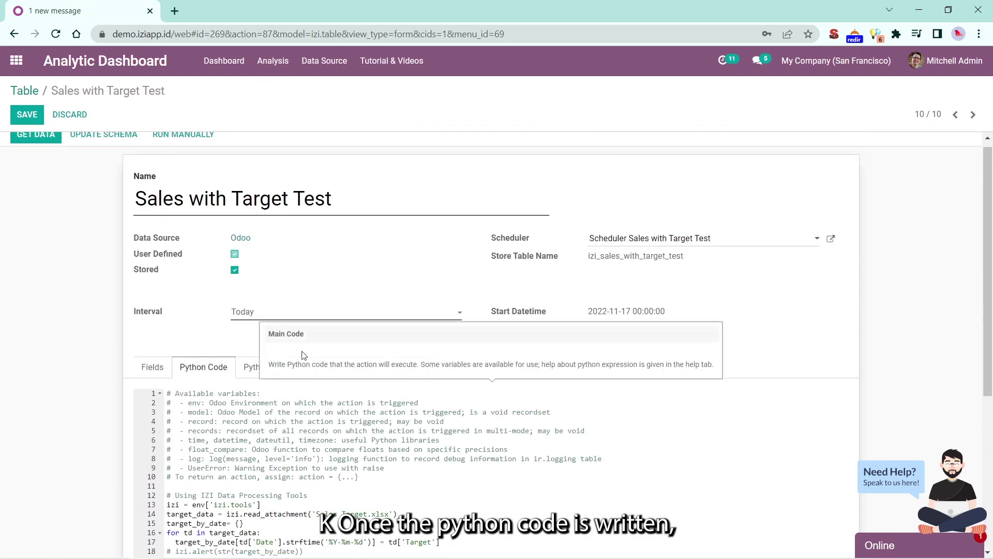
pyautogui.click(30, 118)
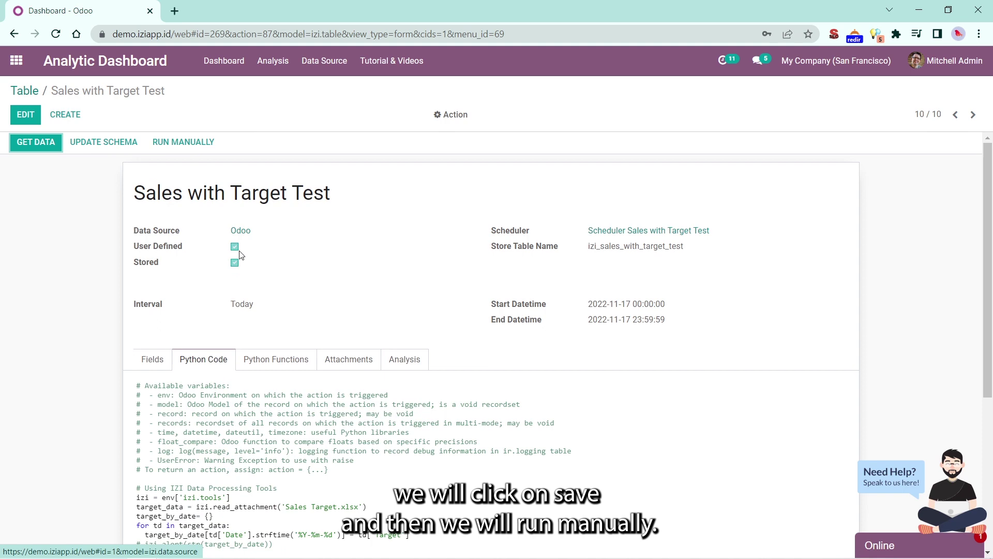
pyautogui.click(191, 151)
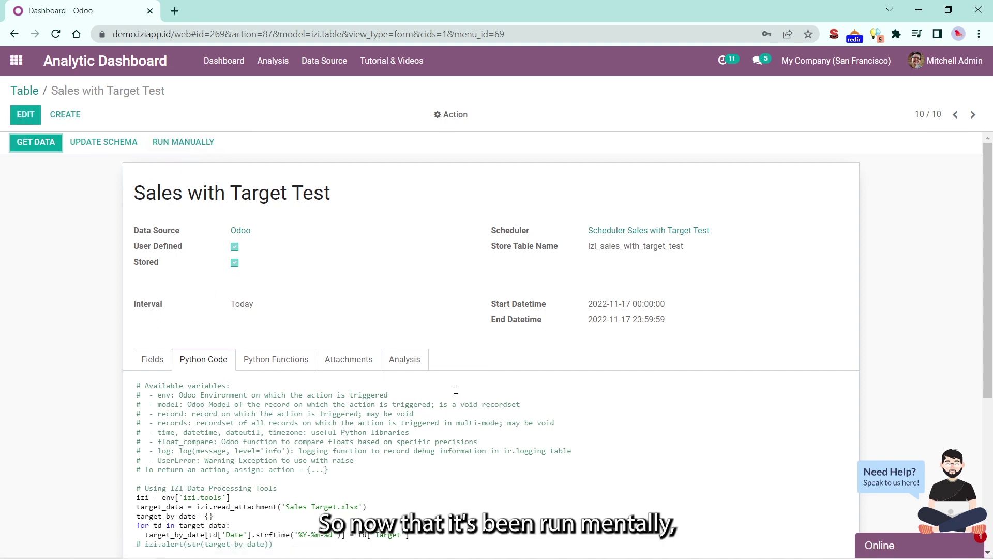
pyautogui.scroll(-2, 455, 390)
pyautogui.scroll(2, 321, 366)
# Return to Dashboards and pick Product Dashboard from the dashboard list.
pyautogui.click(227, 64)
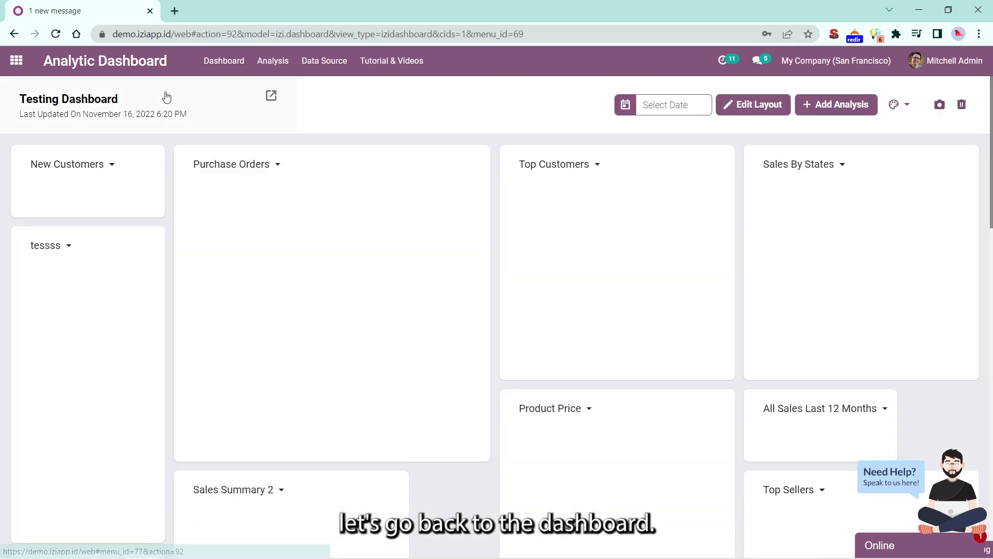
pyautogui.click(166, 95)
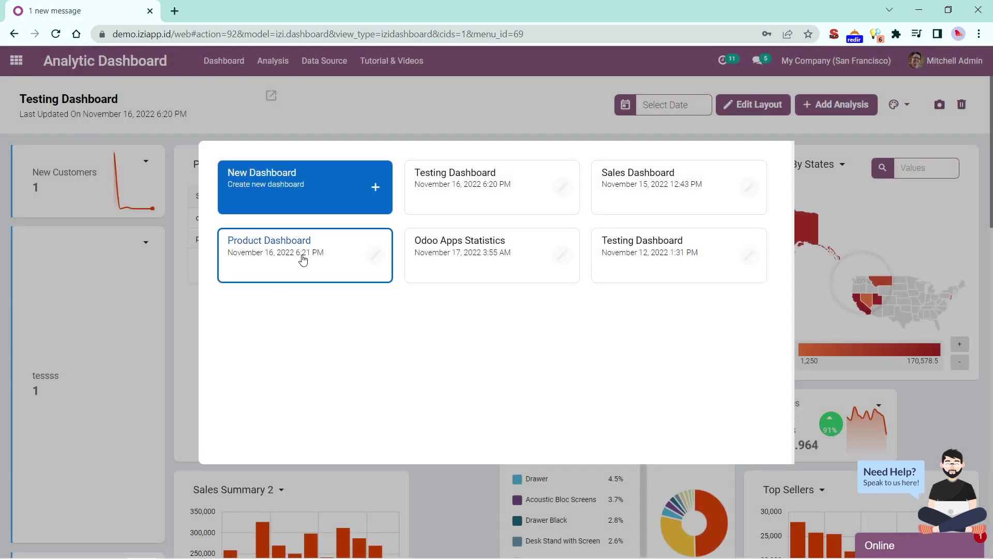
pyautogui.click(301, 258)
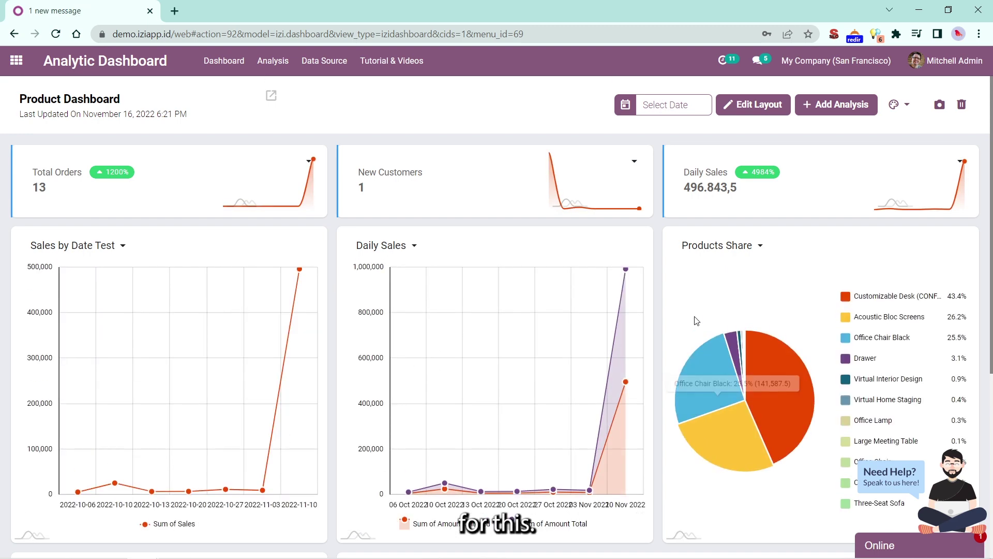
# Create analysis 'Sales with Target Test 1' on the Odoo Mart Table 'Sales with Target Test'.
pyautogui.click(836, 105)
pyautogui.scroll(-2, 338, 278)
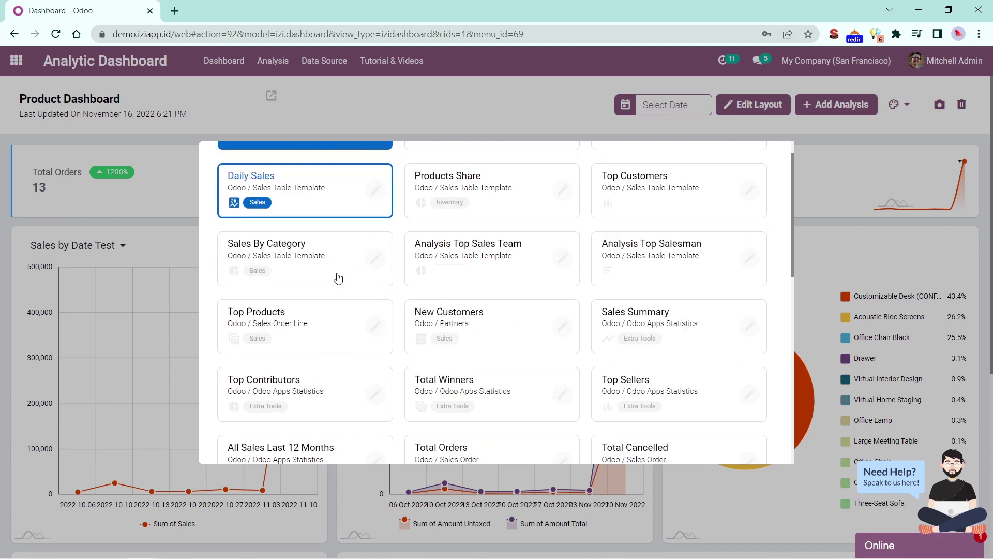
pyautogui.scroll(-5, 337, 278)
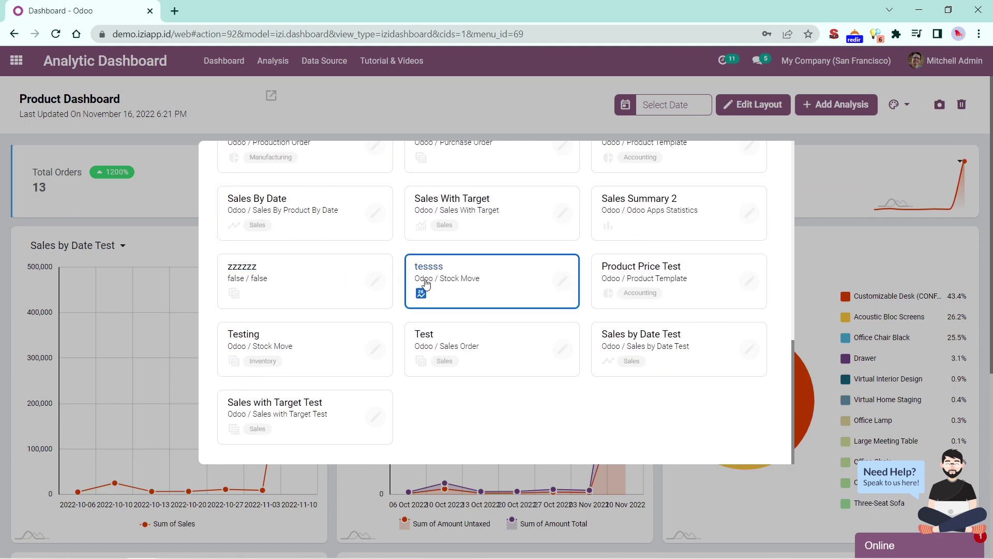
pyautogui.scroll(1, 419, 284)
pyautogui.scroll(3, 425, 284)
pyautogui.scroll(3, 333, 200)
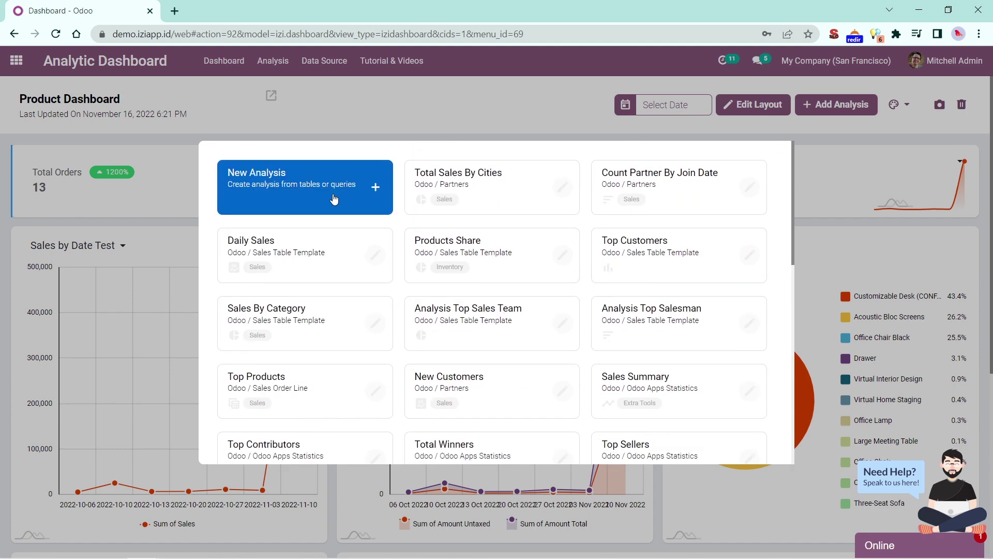
pyautogui.click(334, 200)
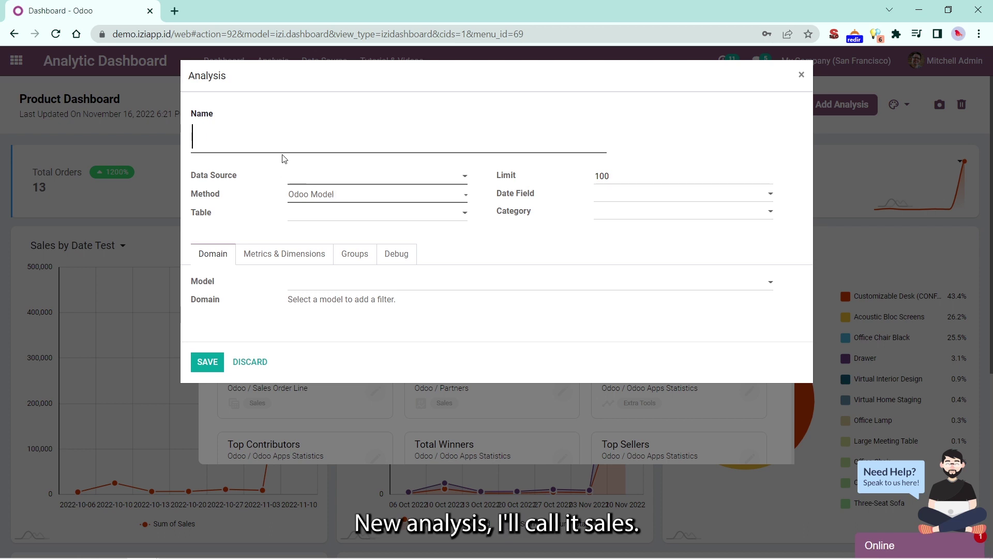
pyautogui.write('Salw')
pyautogui.press('BackSpace')
pyautogui.write('es wit')
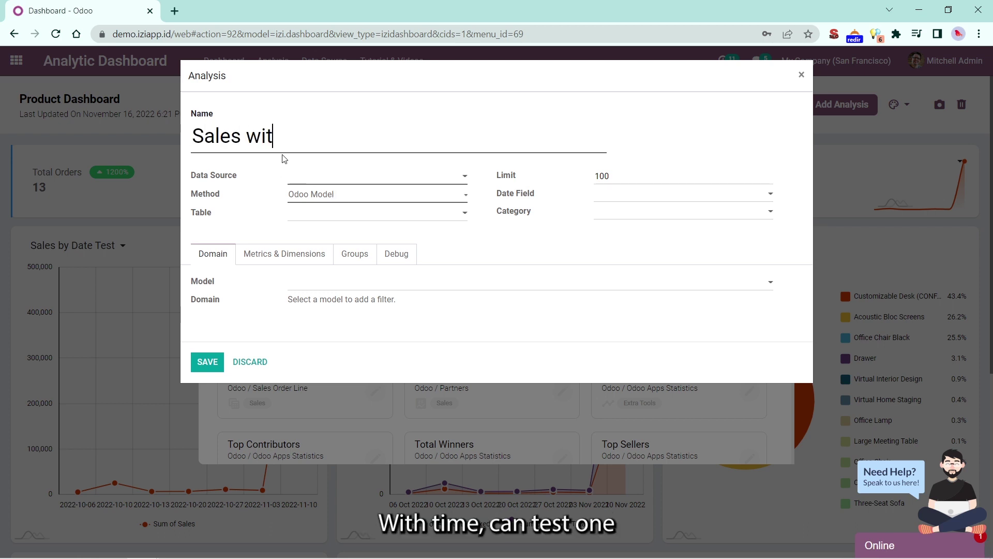
pyautogui.write('h Target ')
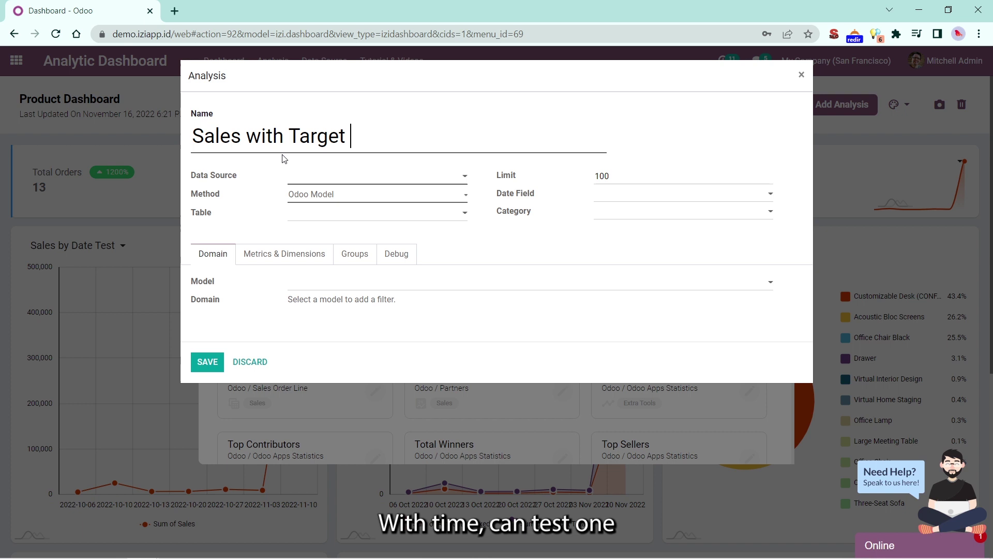
pyautogui.write('Test 1')
pyautogui.click(321, 178)
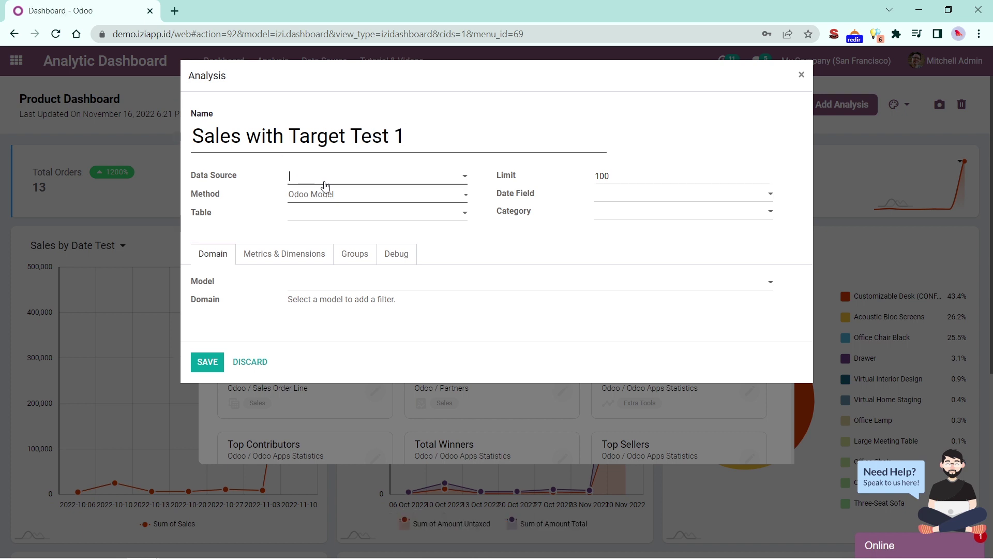
pyautogui.click(332, 195)
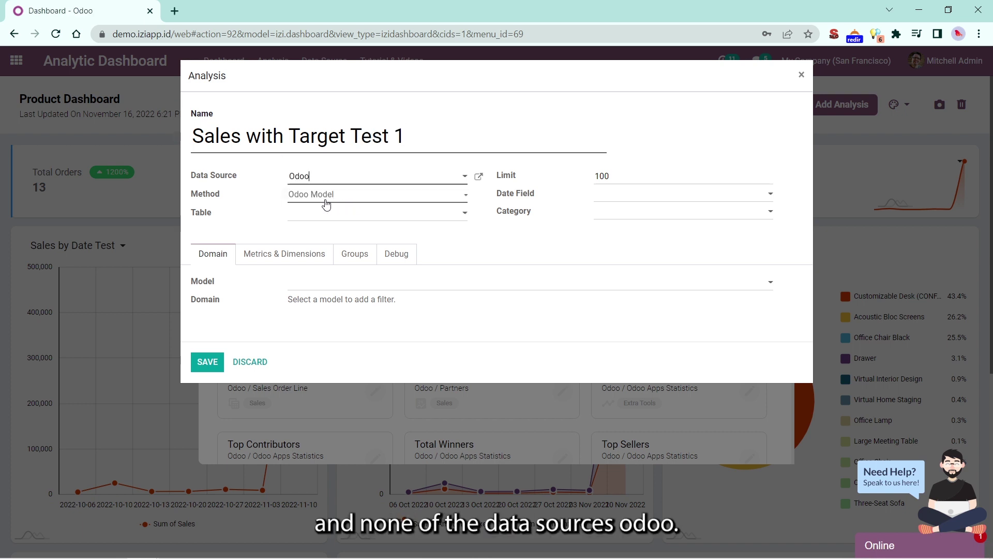
pyautogui.click(334, 197)
pyautogui.click(352, 243)
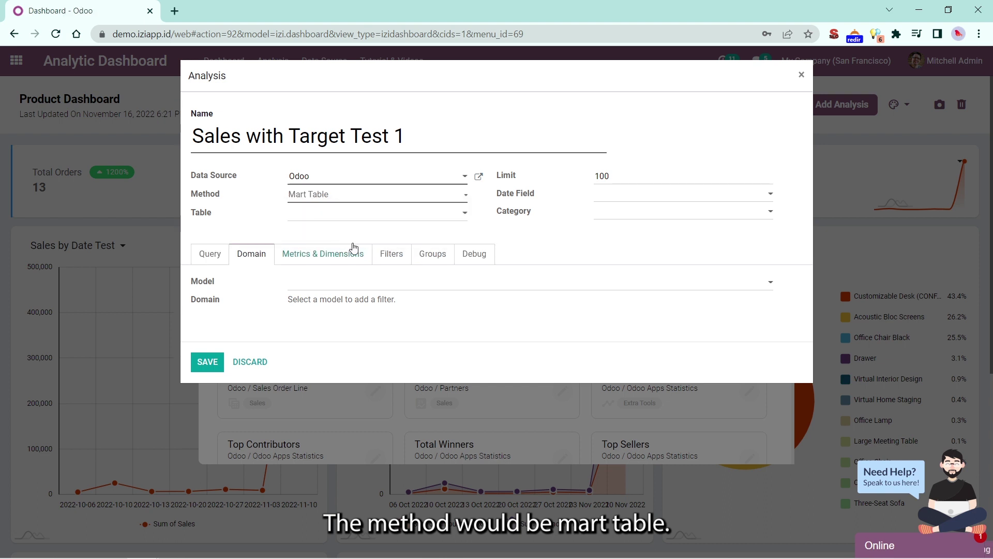
pyautogui.click(391, 218)
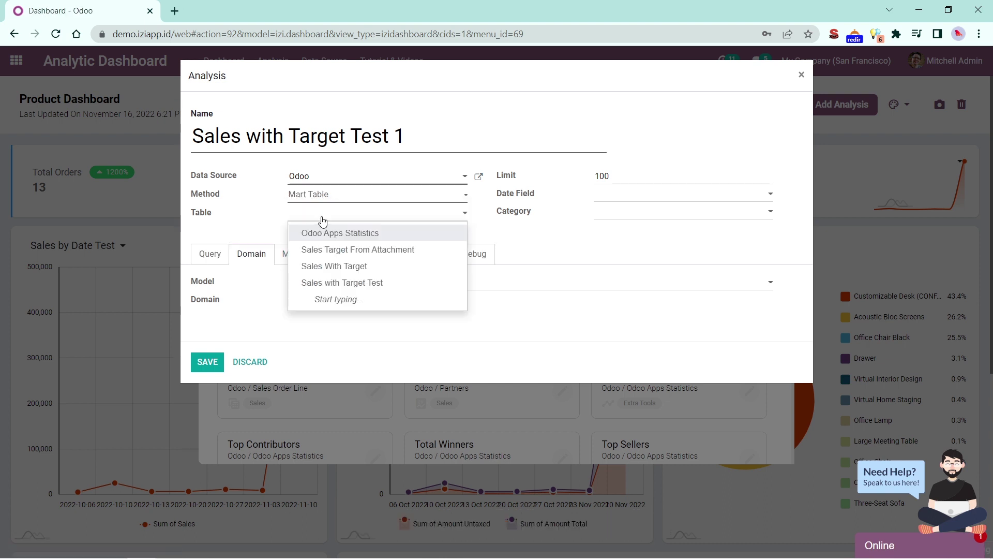
pyautogui.click(386, 285)
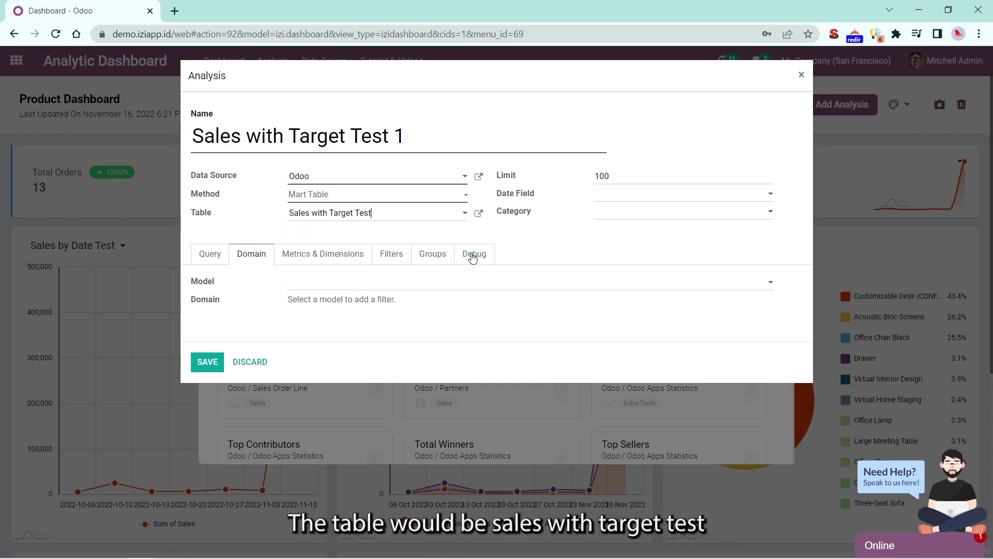
# Set the category to Sales and the date field to date, then save the analysis.
pyautogui.click(629, 213)
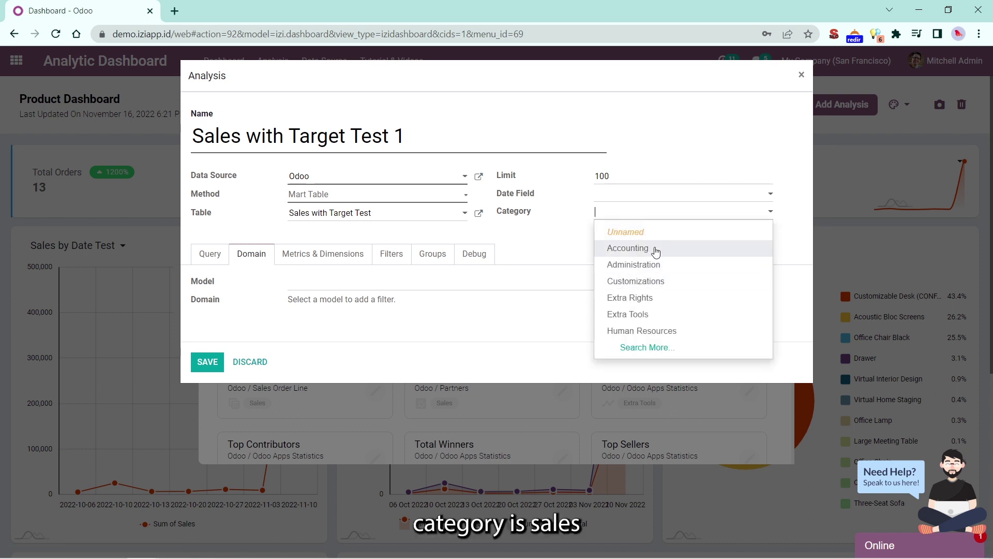
pyautogui.write('sales')
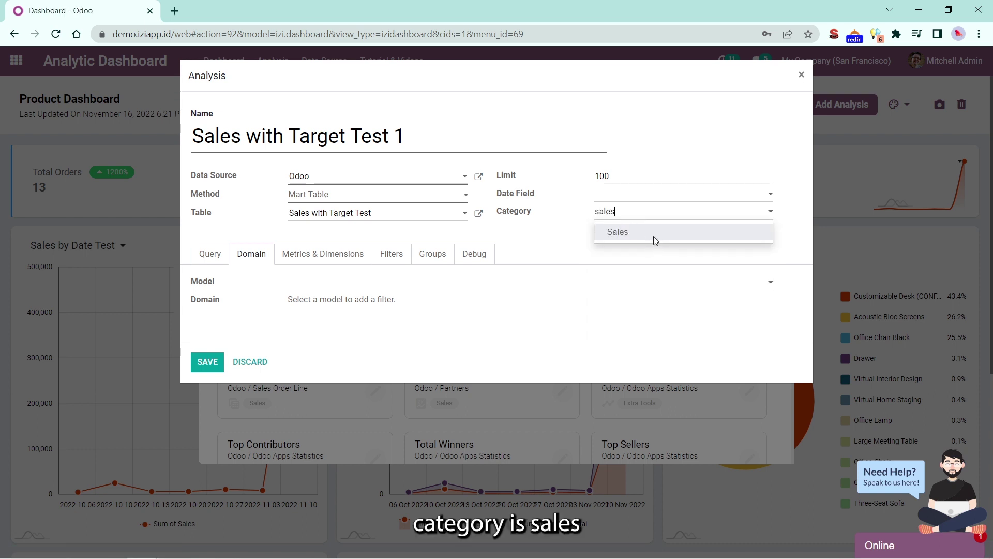
pyautogui.click(654, 236)
pyautogui.click(643, 194)
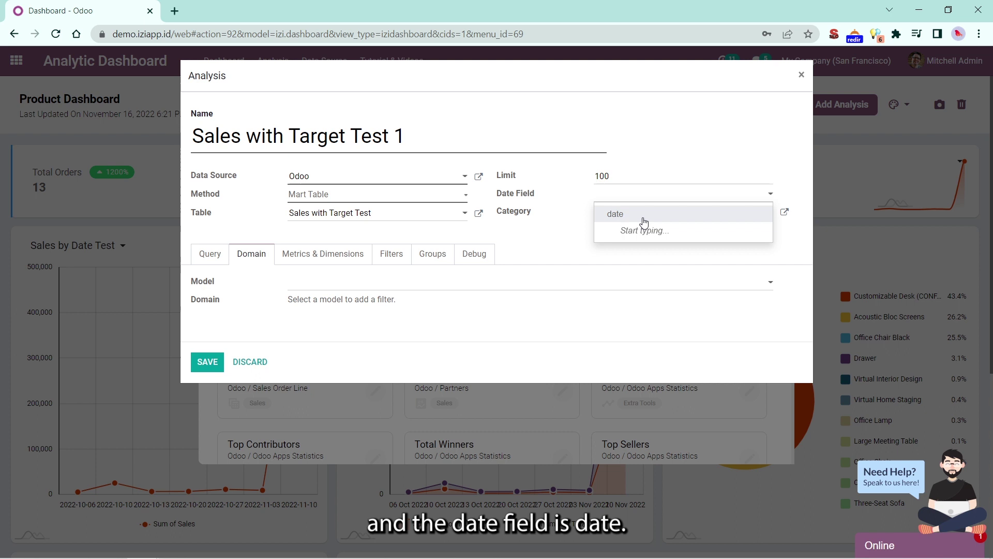
pyautogui.click(643, 221)
pyautogui.click(221, 256)
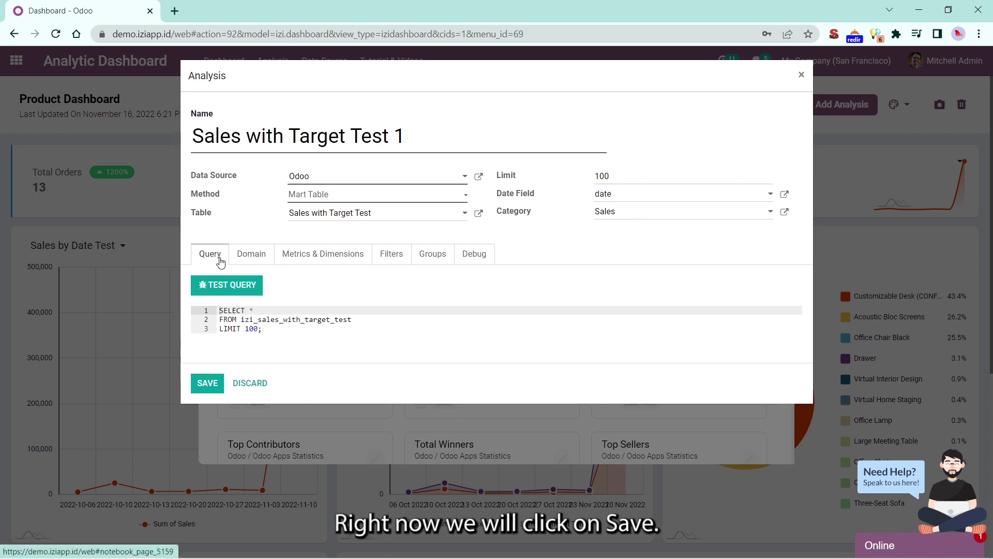
pyautogui.click(203, 386)
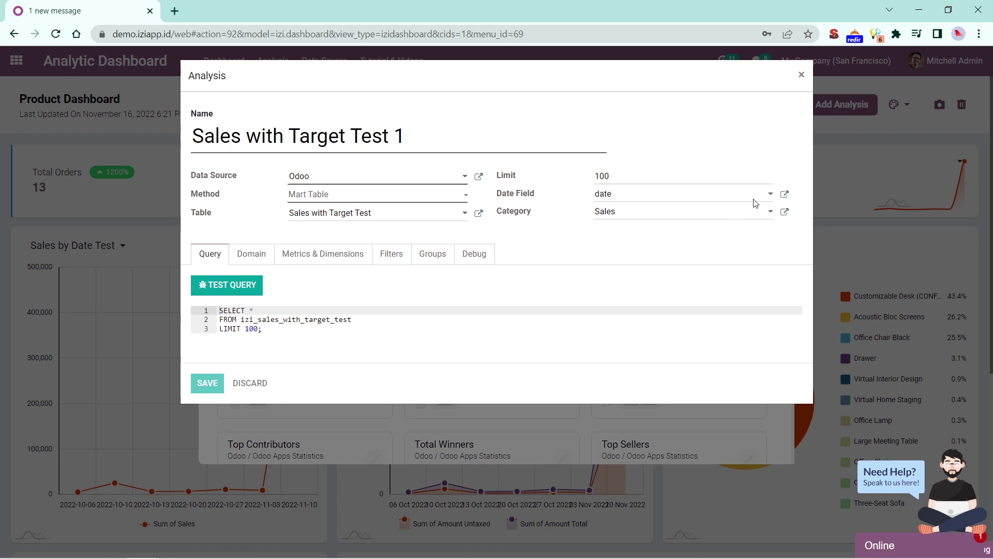
# Add the Sales with Target Test 1 card to the Product Dashboard and acknowledge the success message.
pyautogui.click(801, 75)
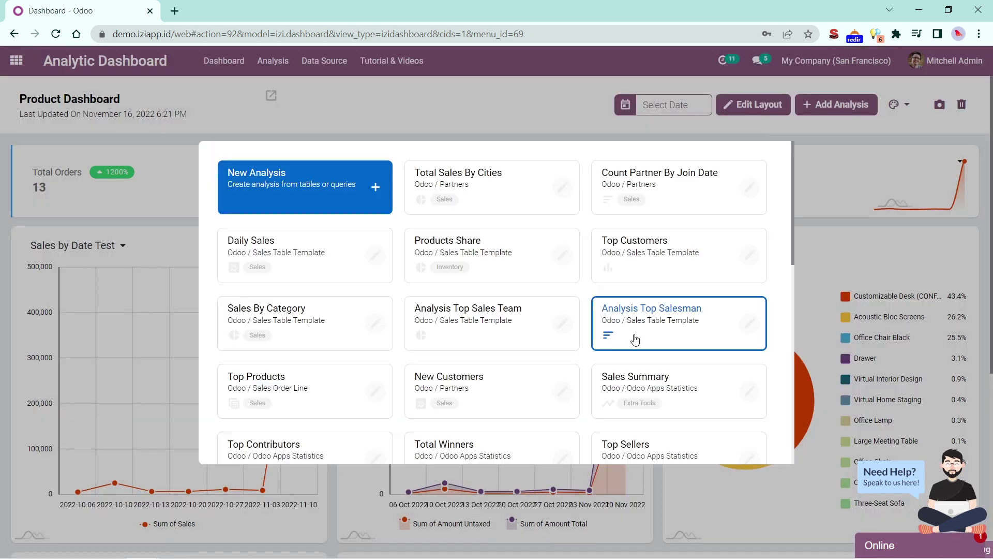
pyautogui.scroll(-10, 628, 344)
pyautogui.scroll(-2, 629, 344)
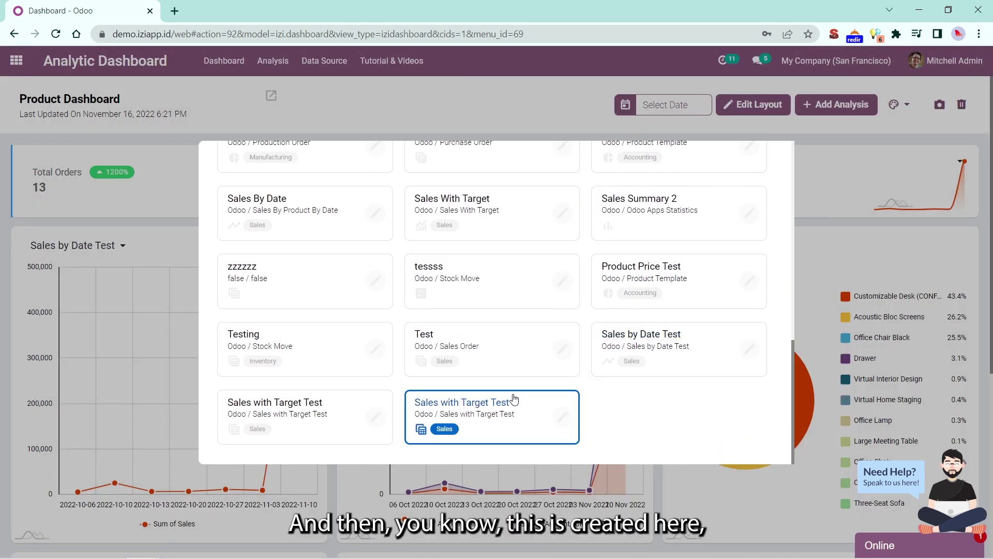
pyautogui.click(475, 410)
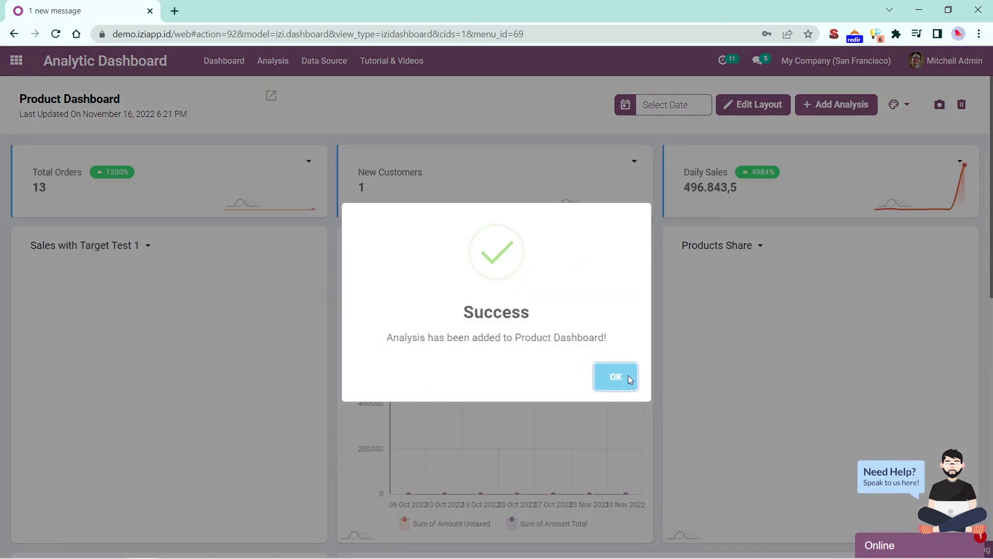
pyautogui.click(629, 379)
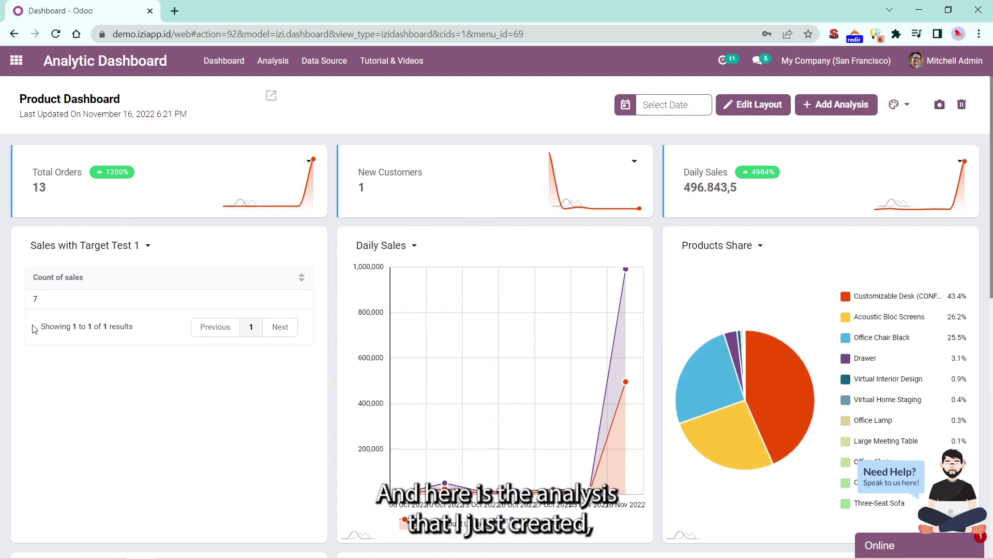
# Open the widget's analysis, change Sales to SUM and add summed Target as a metric.
pyautogui.click(128, 248)
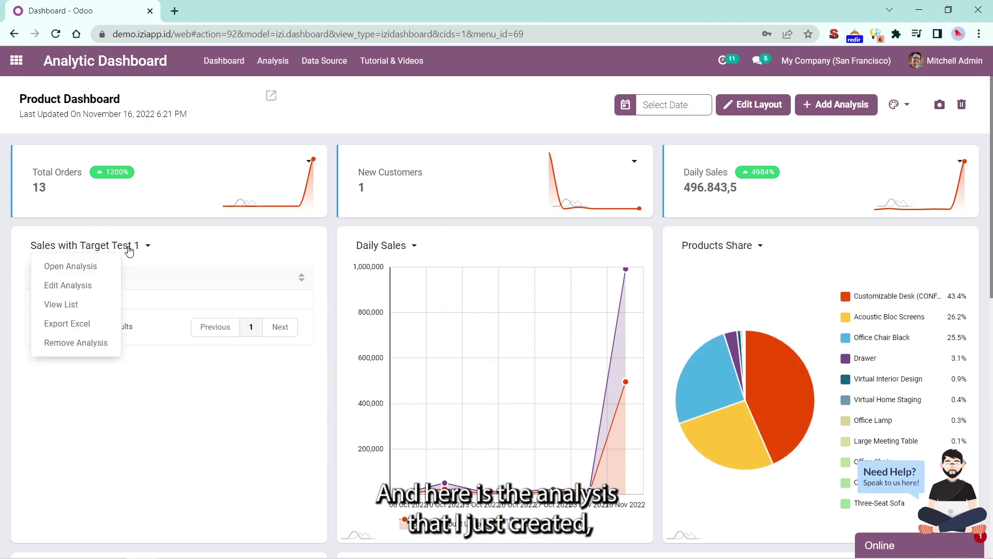
pyautogui.click(85, 268)
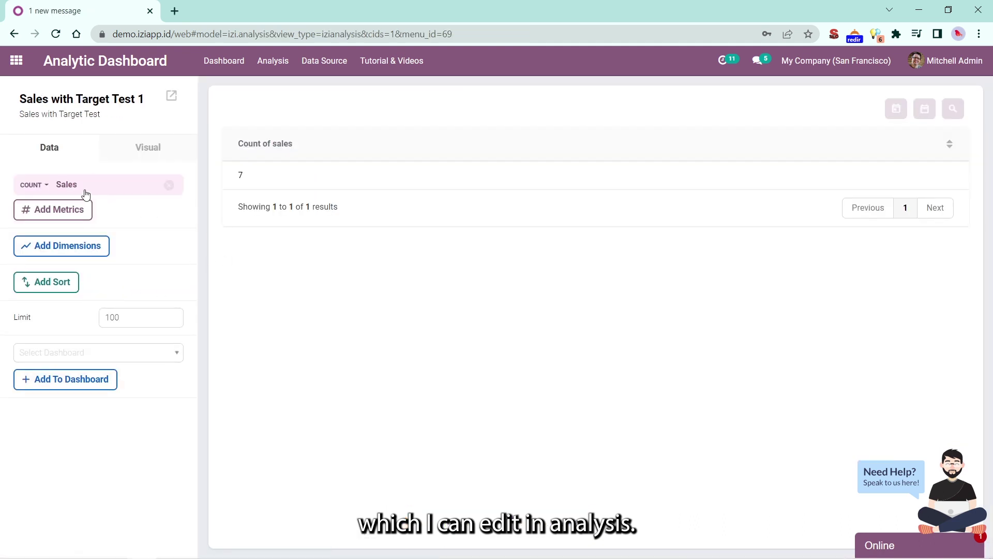
pyautogui.click(42, 188)
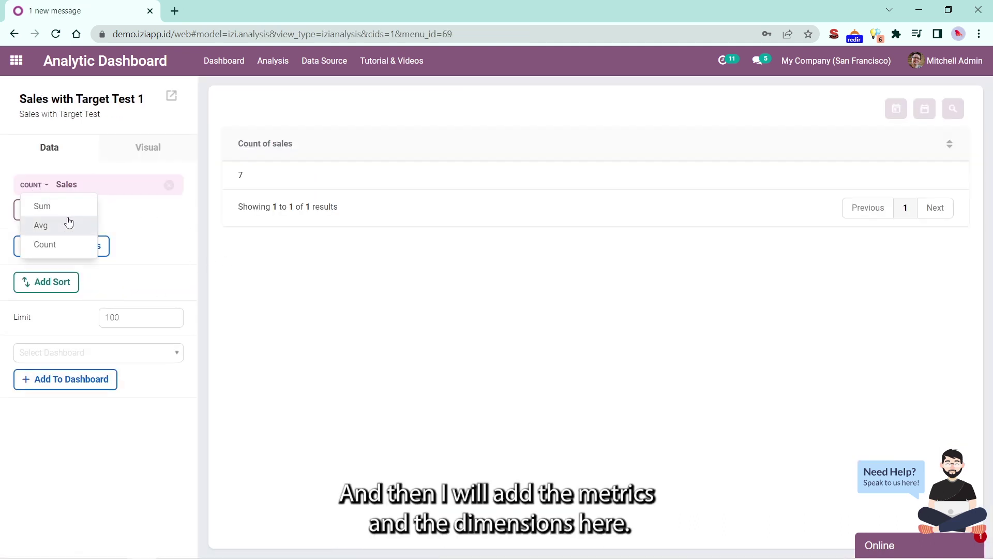
pyautogui.click(73, 206)
pyautogui.click(80, 214)
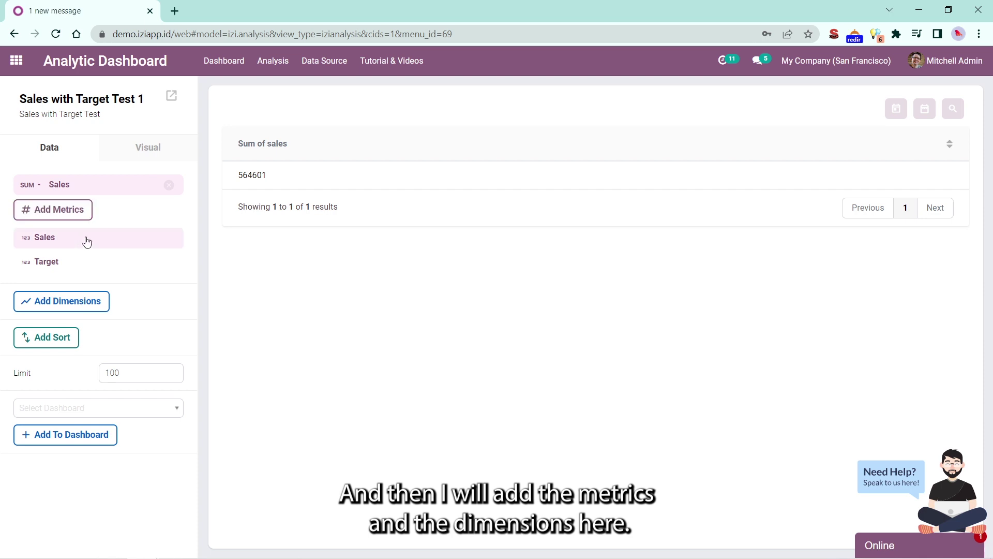
pyautogui.click(79, 265)
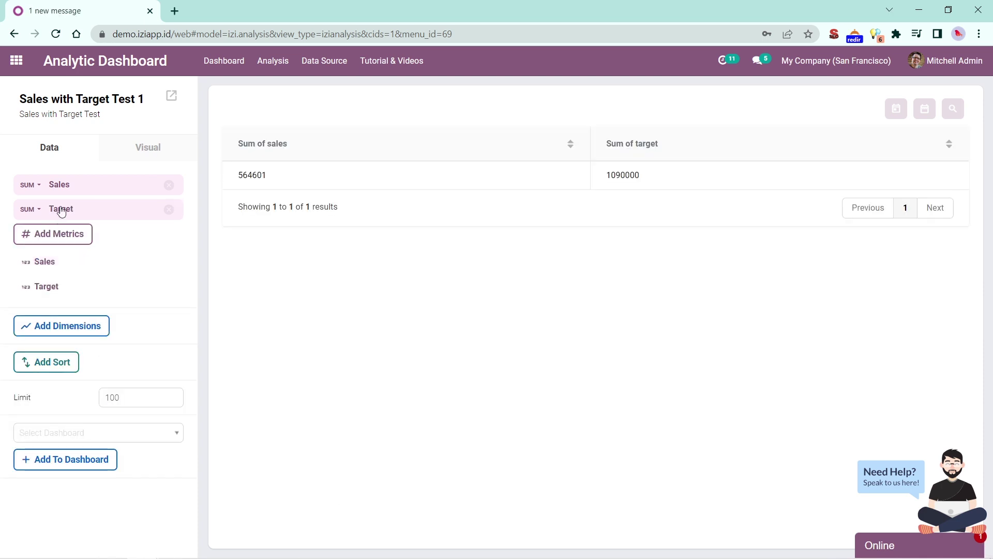
# Add Date as a dimension and sort the results by Date ascending.
pyautogui.click(95, 327)
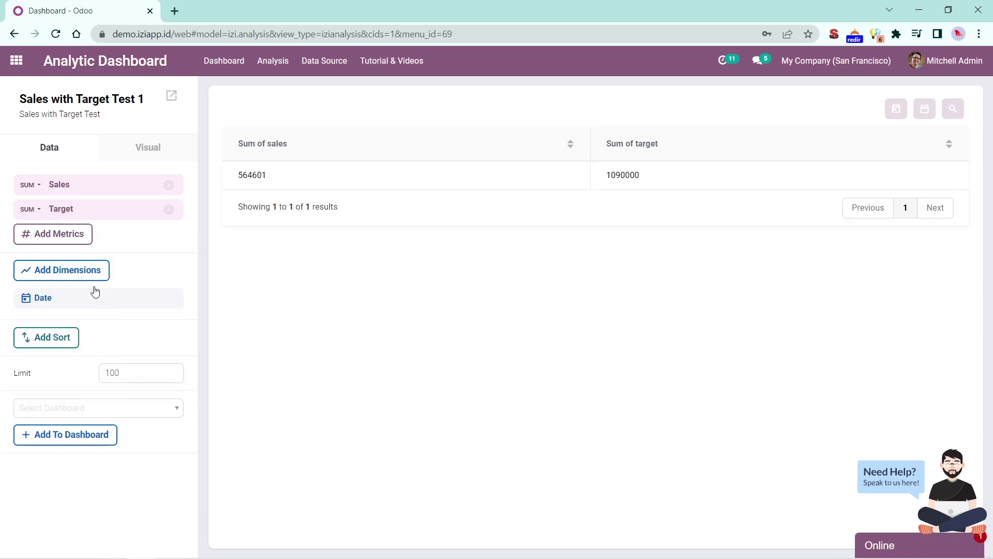
pyautogui.click(67, 305)
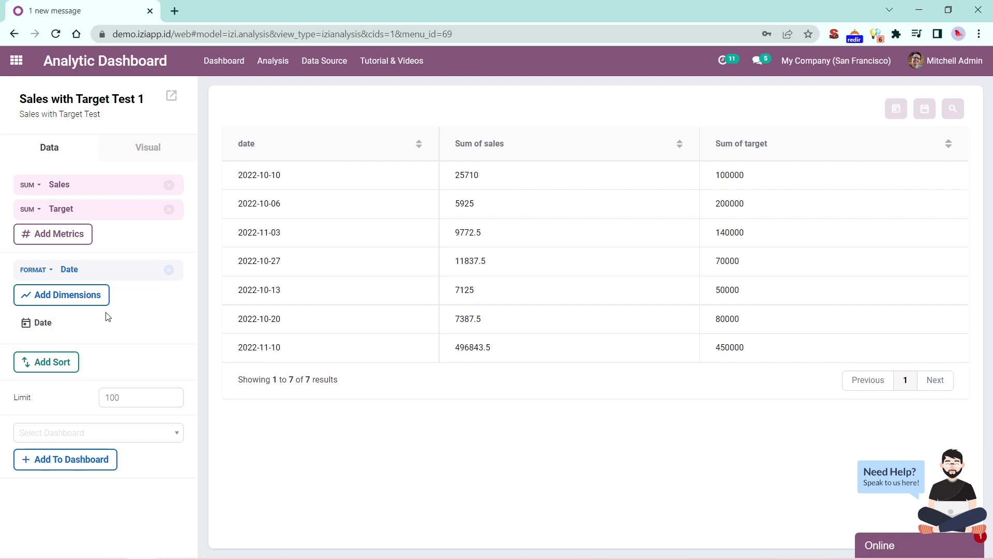
pyautogui.click(67, 365)
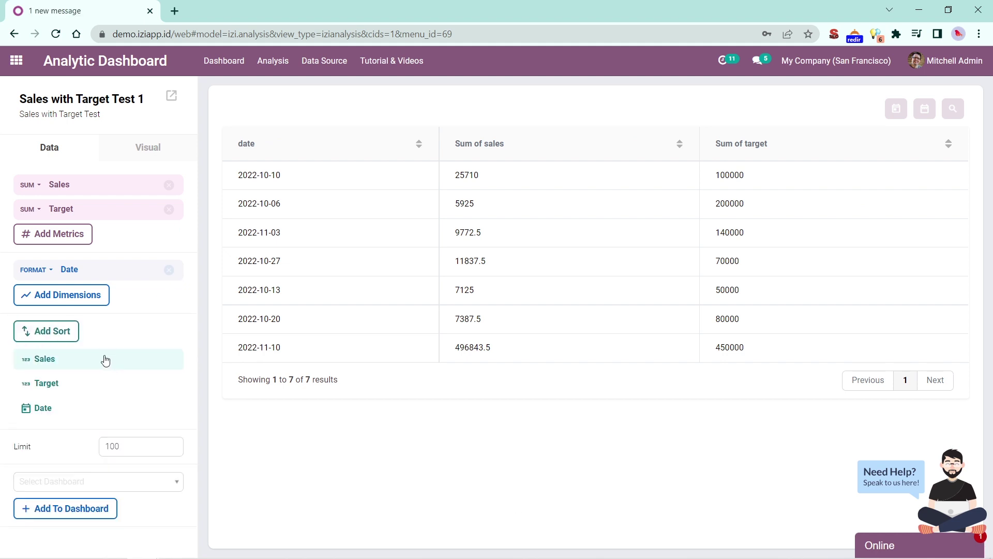
pyautogui.click(84, 415)
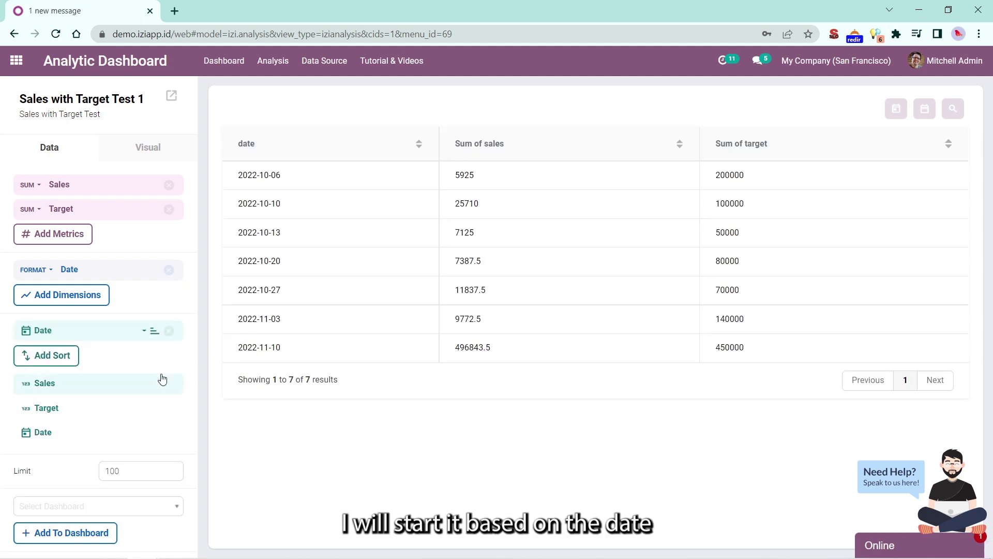
pyautogui.click(153, 332)
pyautogui.click(157, 353)
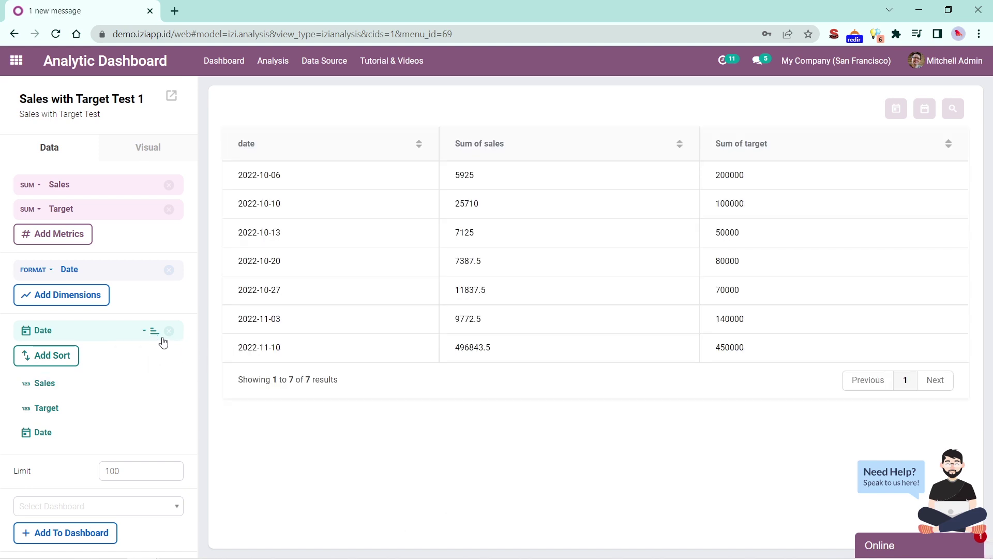
# Change the visual to a Bar Line chart and save the visual settings.
pyautogui.click(140, 152)
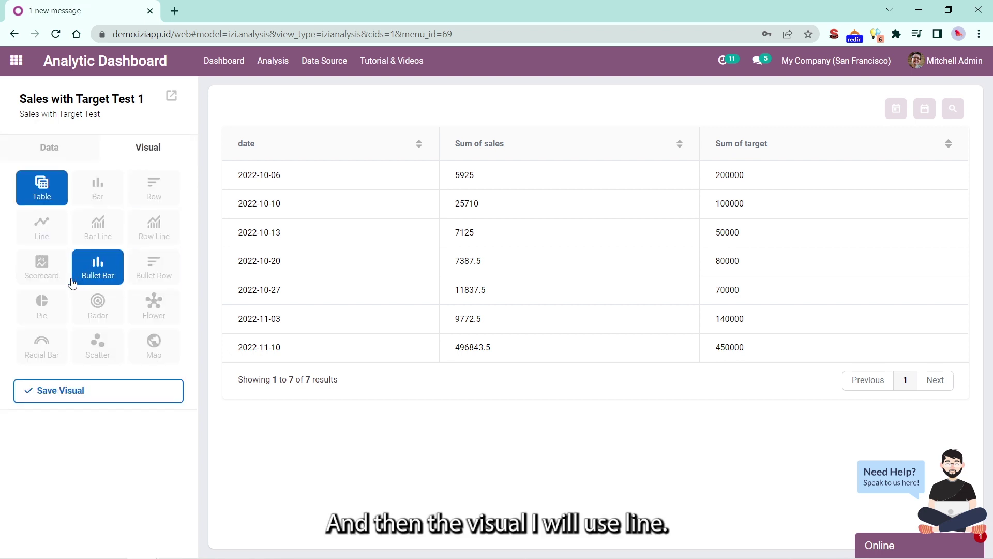
pyautogui.click(43, 232)
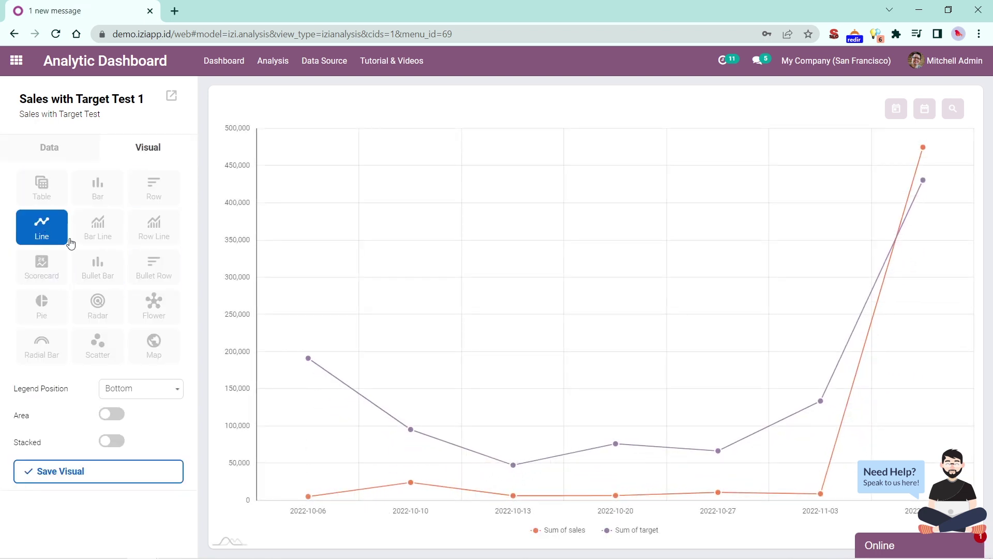
pyautogui.click(98, 227)
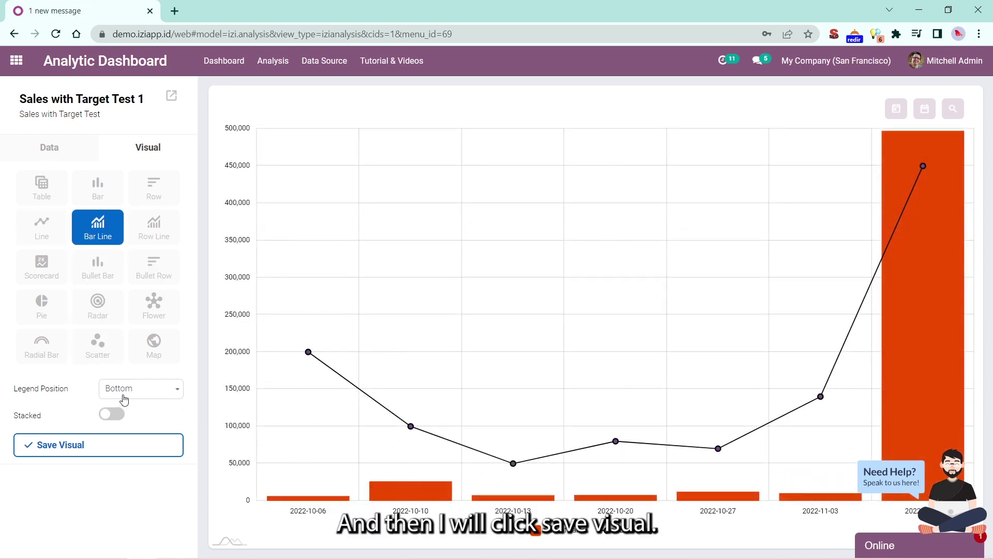
pyautogui.click(83, 450)
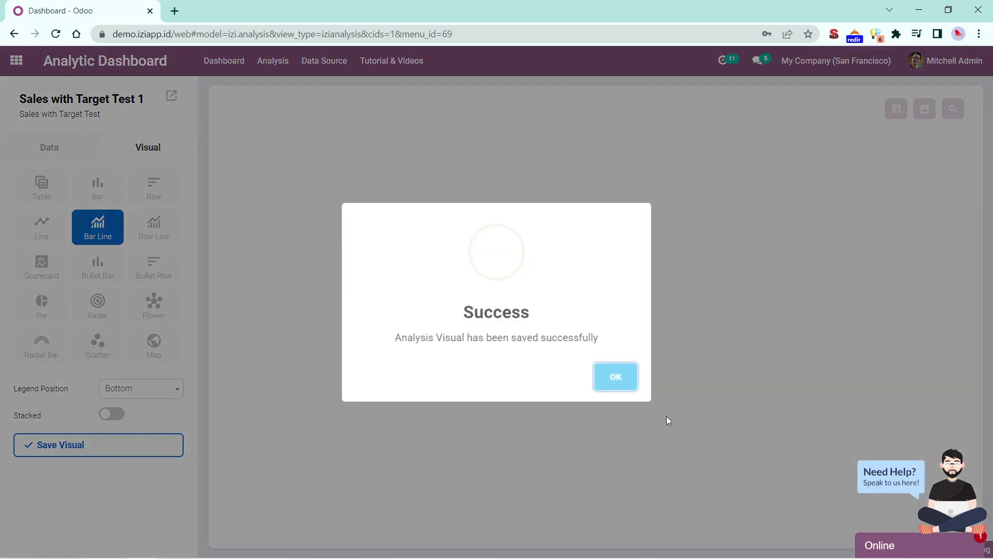
pyautogui.click(615, 377)
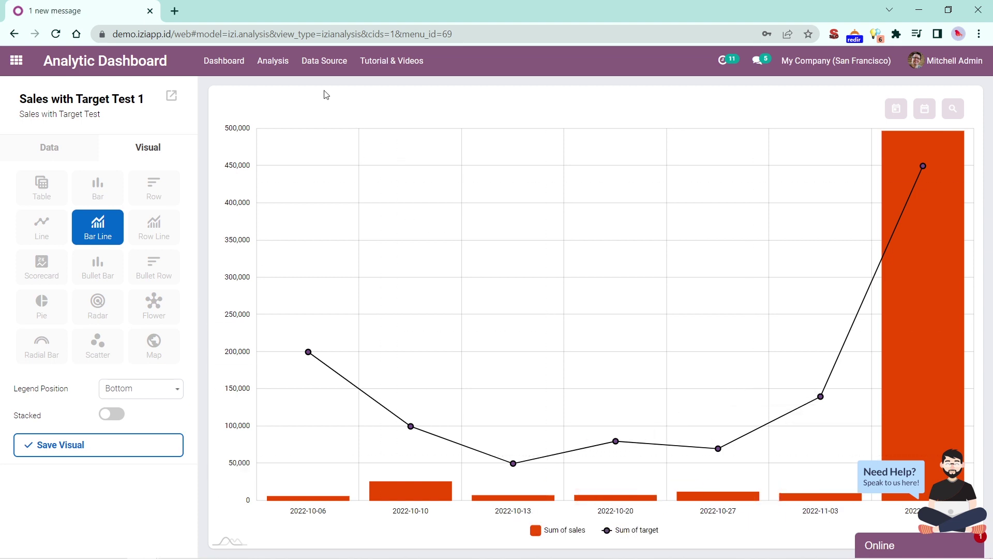
# Open the Product Dashboard from the Dashboard menu's dashboard list.
pyautogui.click(241, 67)
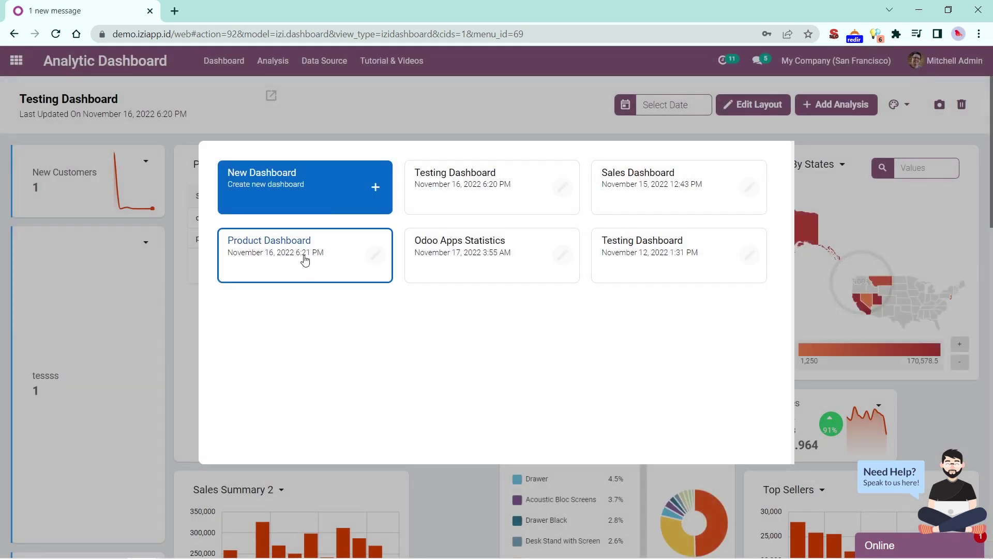
pyautogui.click(304, 258)
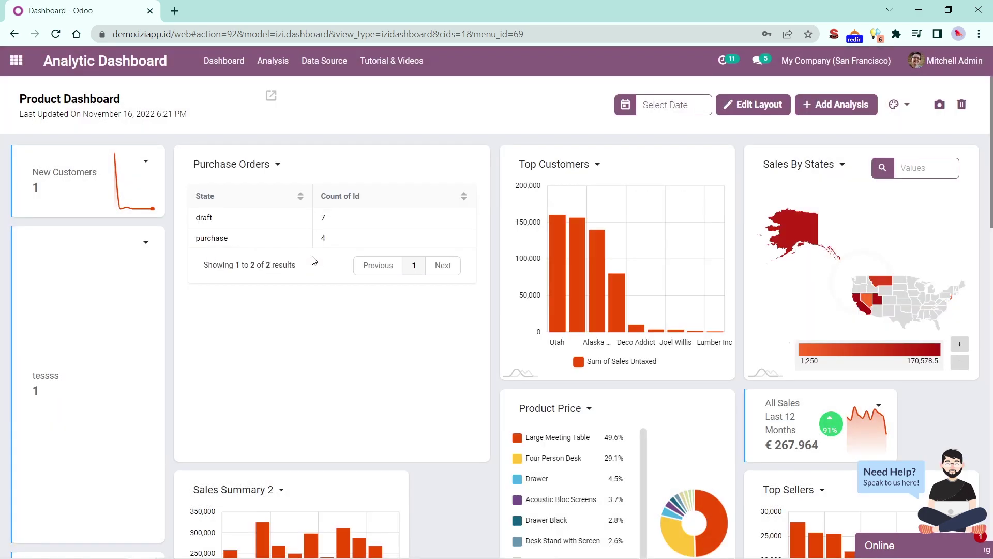